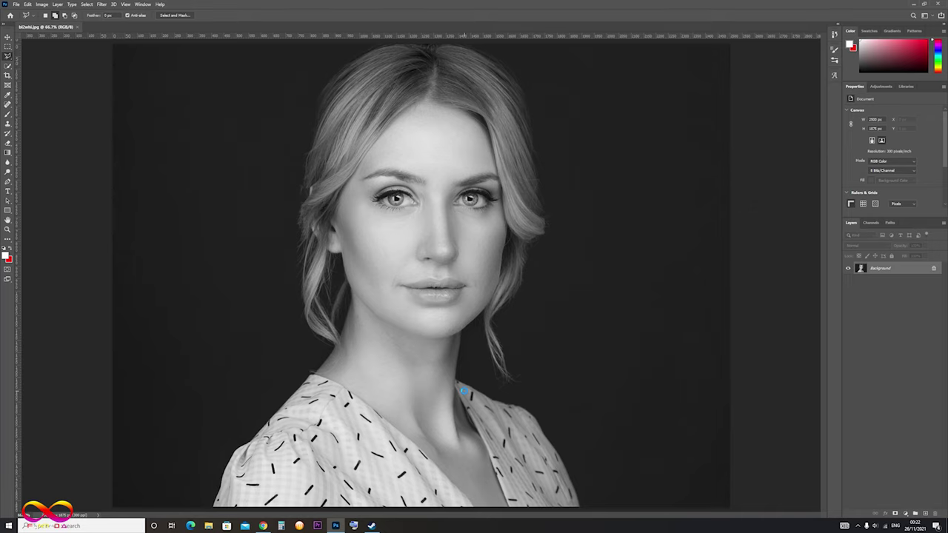
- Duplicate the Background layer as Layer 1 and zoom out to see the whole portrait
key("ctrl+j")
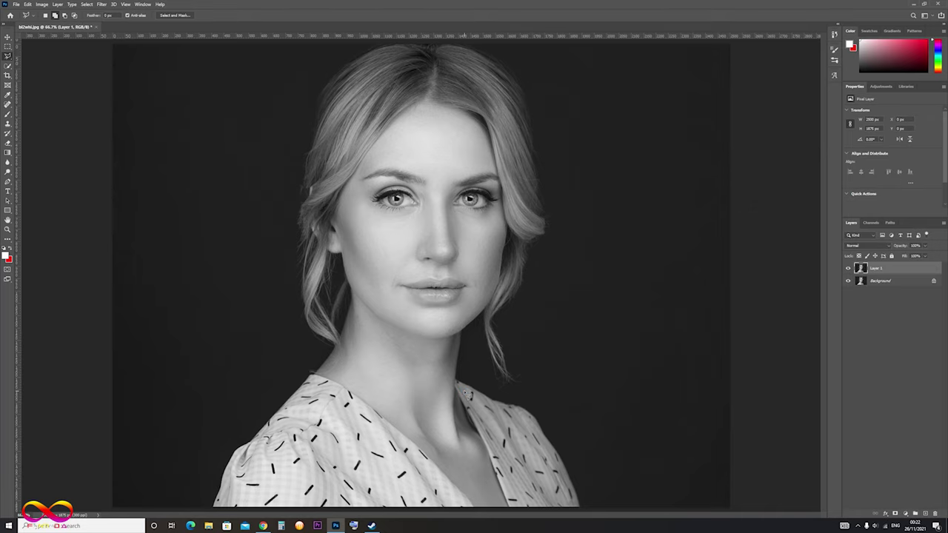
key("ctrl+minus")
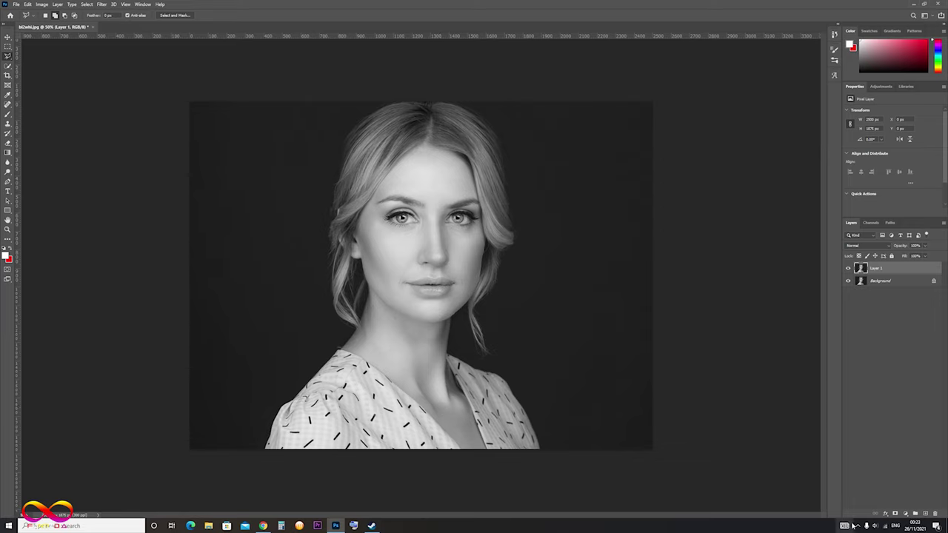
- Undo the stray group and add a pale skin-pink (#e4c5bd) Solid Color fill layer
left_click(915, 513)
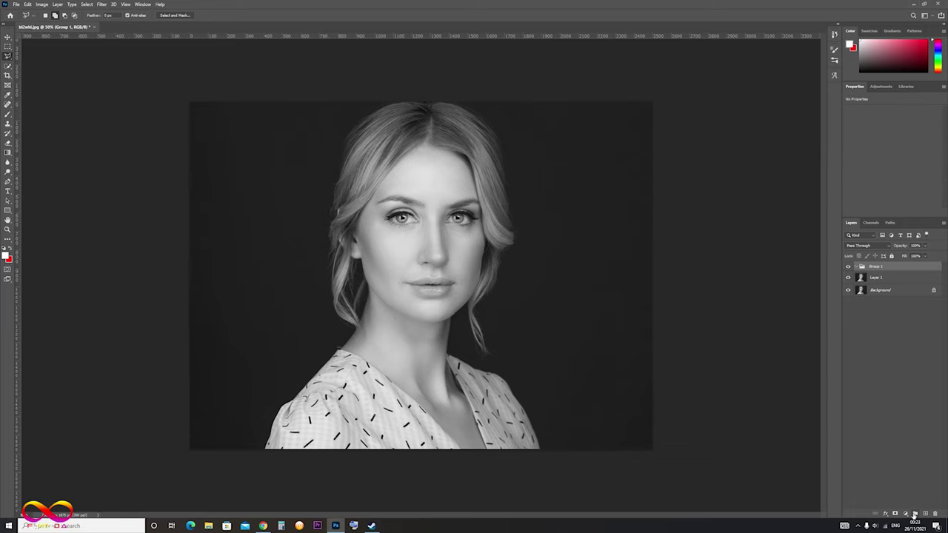
key("ctrl+z")
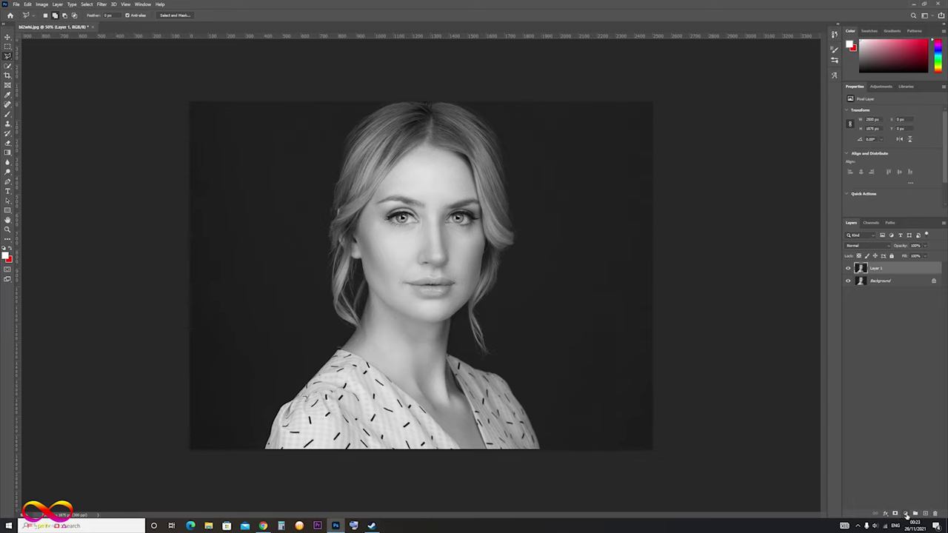
left_click(906, 514)
left_click(903, 384)
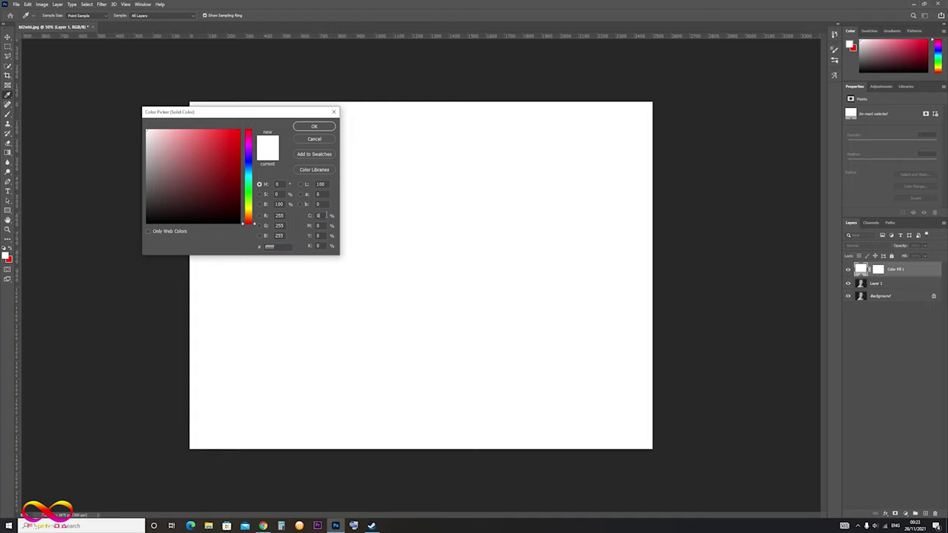
type("9")
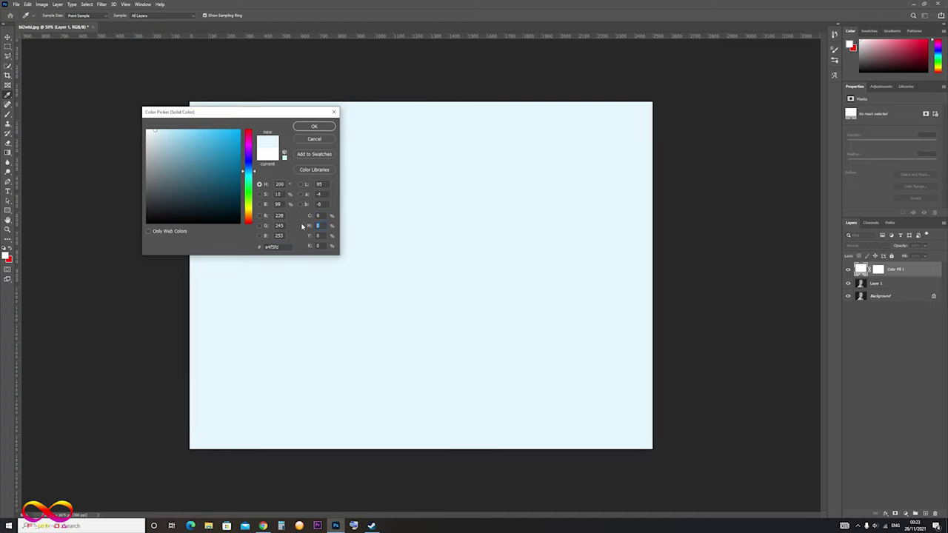
type("23")
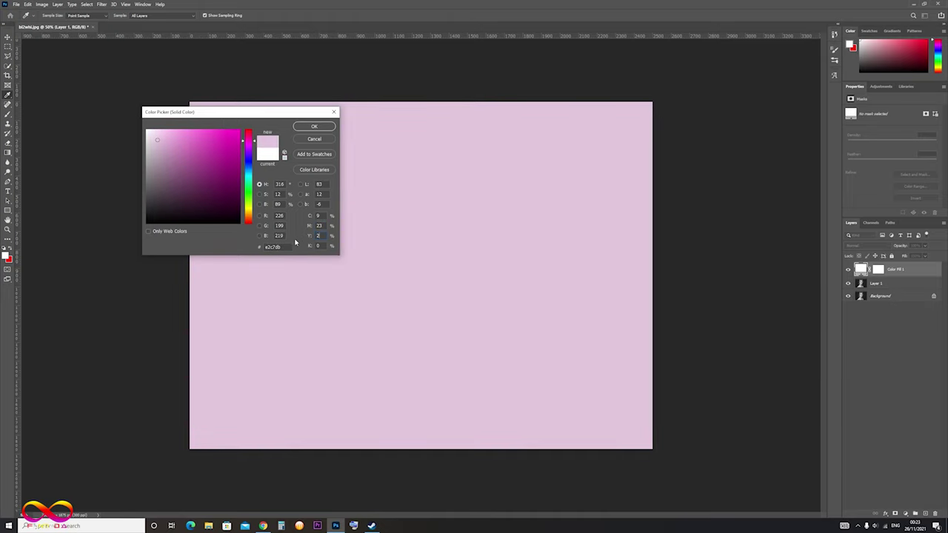
type("0")
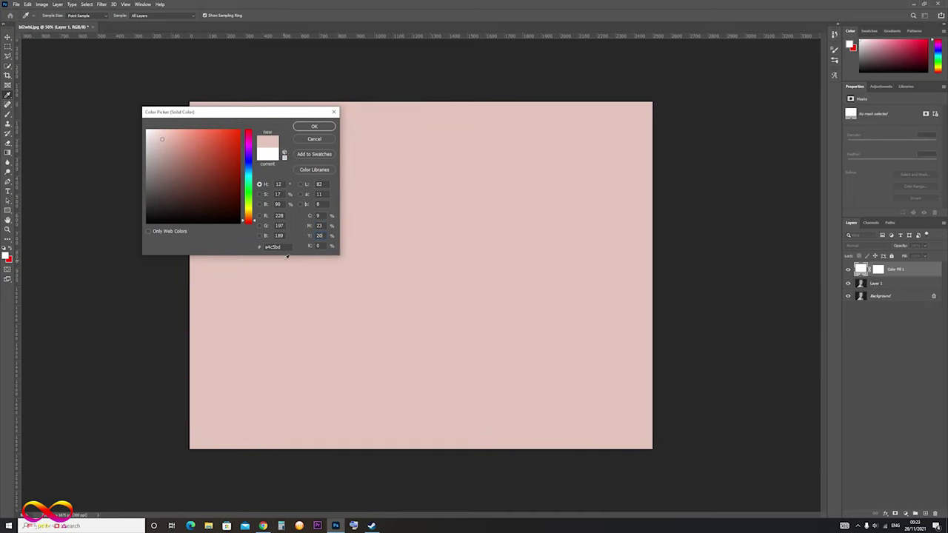
left_click(313, 127)
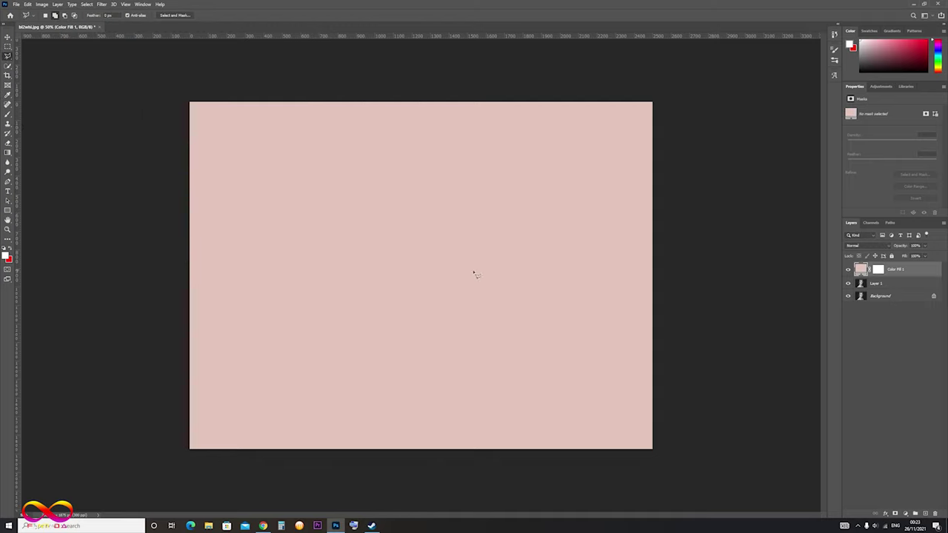
- Set Color Fill 1 to Color blend mode and invert its mask to black
left_click(886, 245)
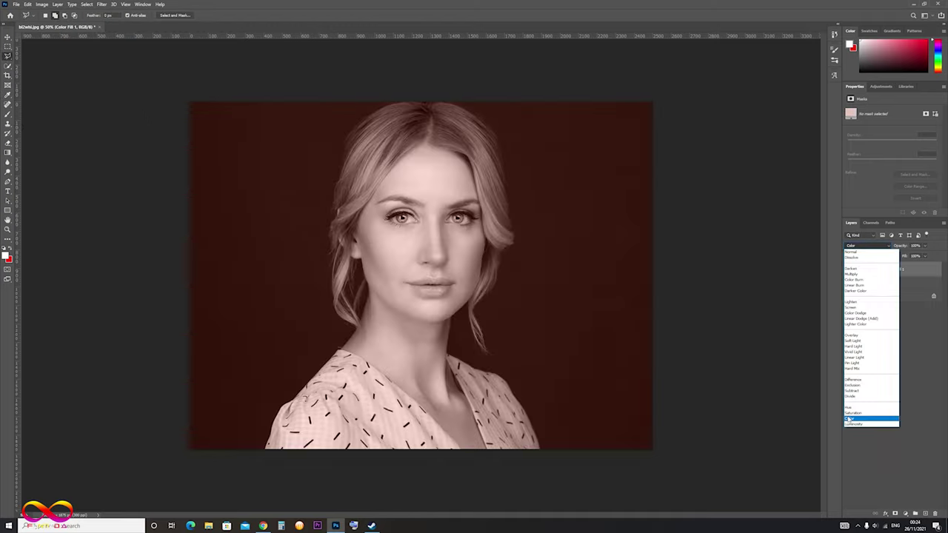
left_click(850, 419)
left_click(879, 271)
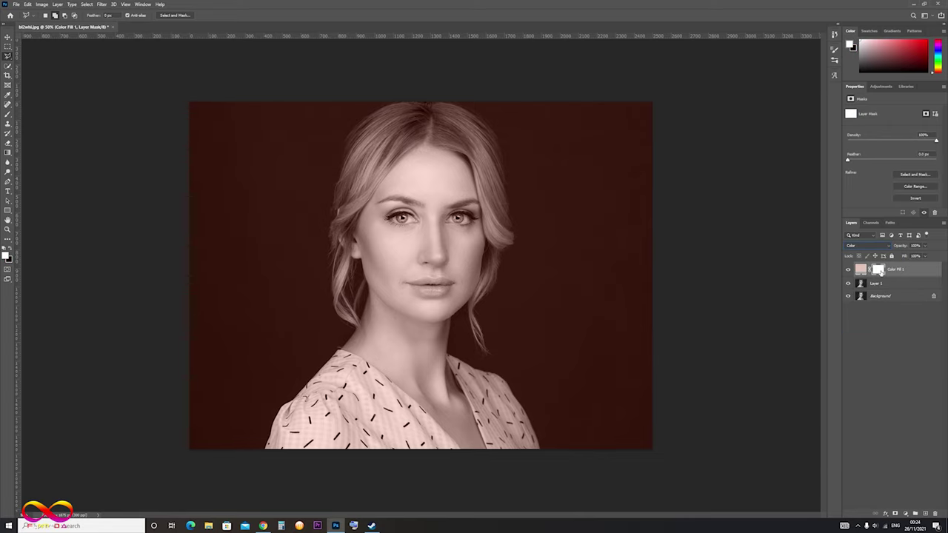
key("ctrl+i")
- Select the Brush tool and adjust its size
left_click(8, 115)
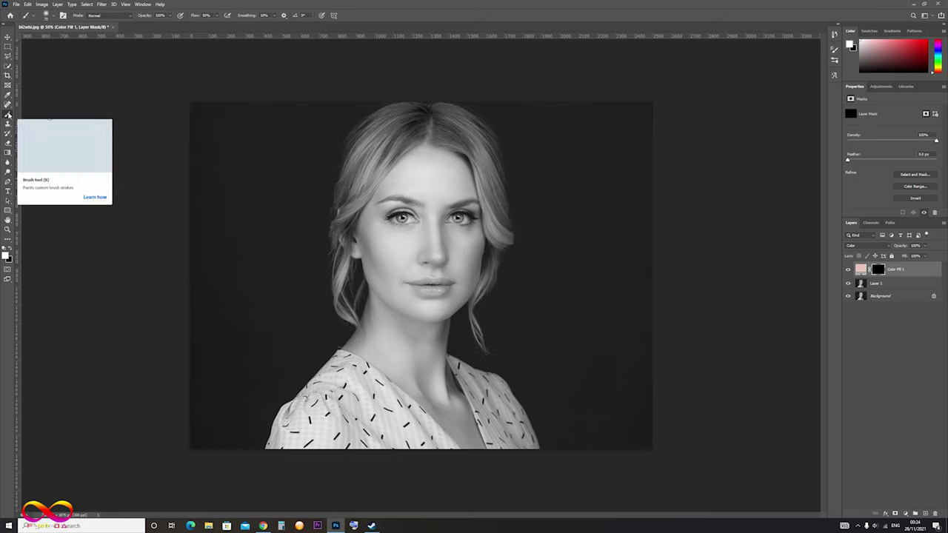
left_click(47, 15)
left_click_drag(55, 37, 74, 50)
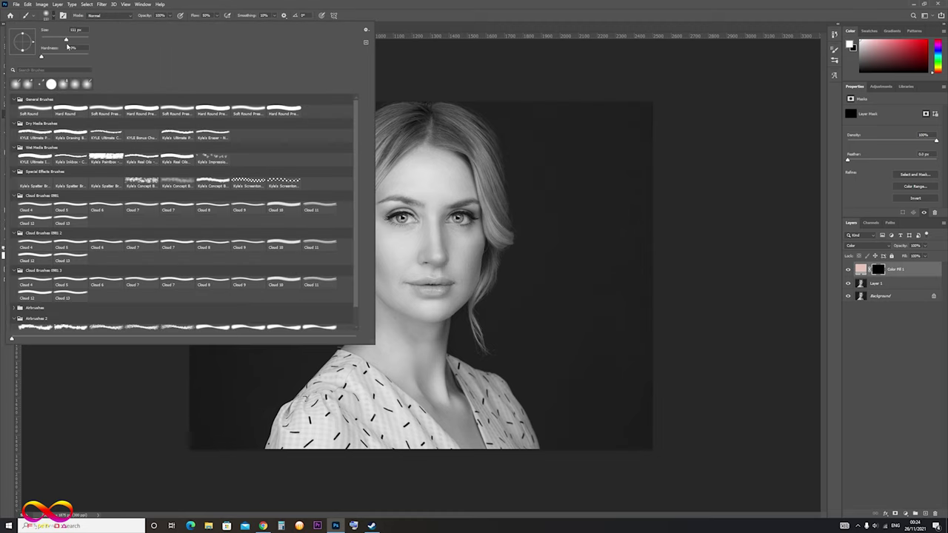
left_click(435, 139)
- At 100% zoom, paint the skin tint onto the forehead, chin and neck, then shrink the brush
key("ctrl+plus")
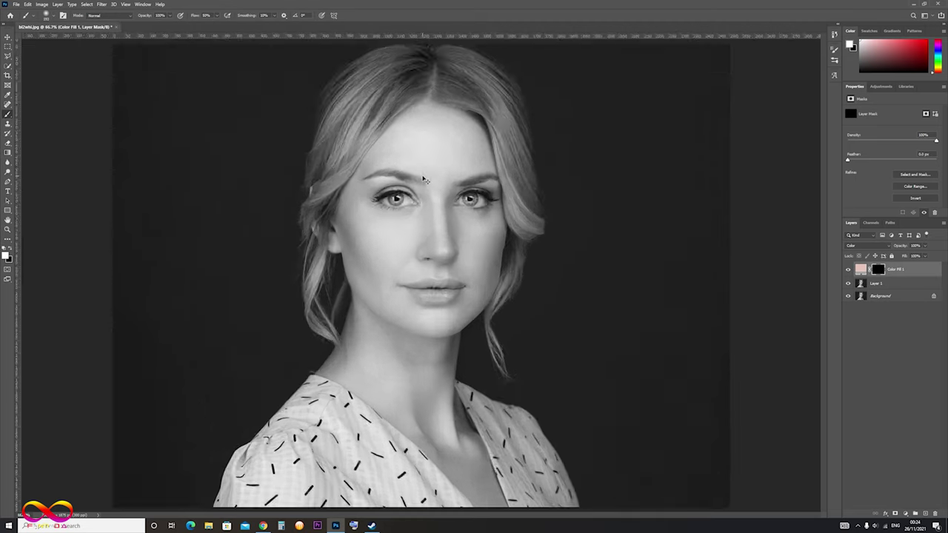
key("ctrl+plus")
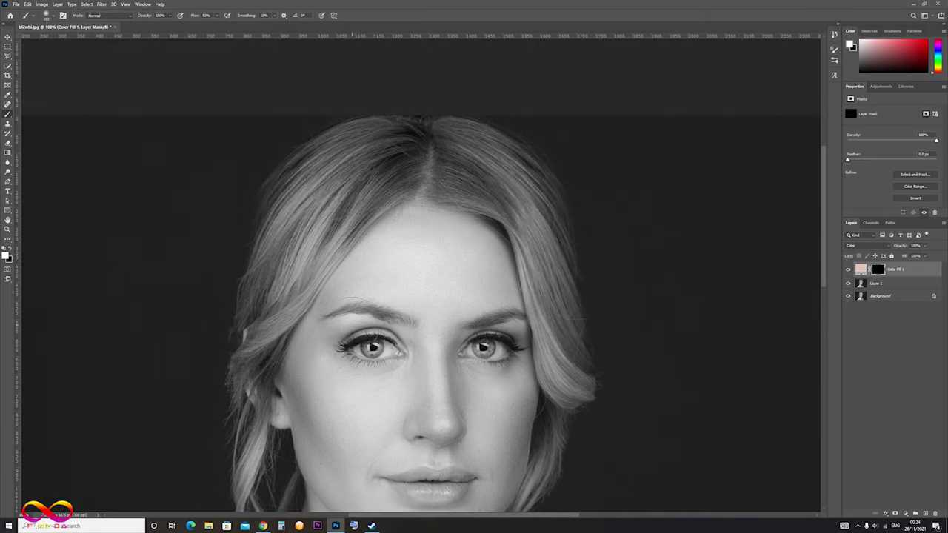
mouse_move(473, 255)
left_mouse_down()
mouse_move(381, 258)
mouse_move(415, 235)
mouse_move(392, 250)
mouse_move(455, 249)
mouse_move(445, 275)
mouse_move(384, 281)
mouse_move(370, 243)
mouse_move(377, 274)
mouse_move(281, 345)
mouse_move(274, 374)
mouse_move(344, 411)
mouse_move(335, 387)
mouse_move(426, 377)
left_mouse_up()
left_click_drag(327, 404, 274, 259)
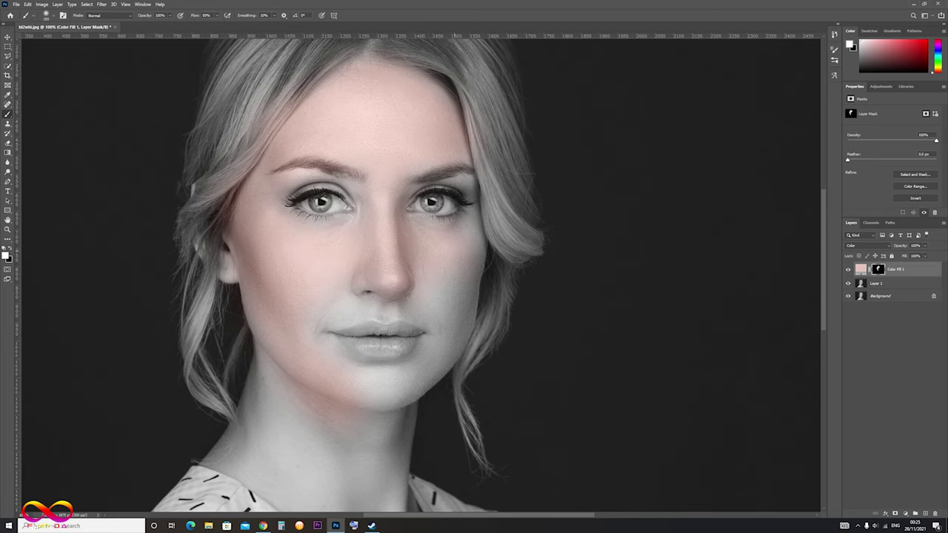
left_click_drag(426, 389, 318, 445)
left_click_drag(296, 448, 278, 374)
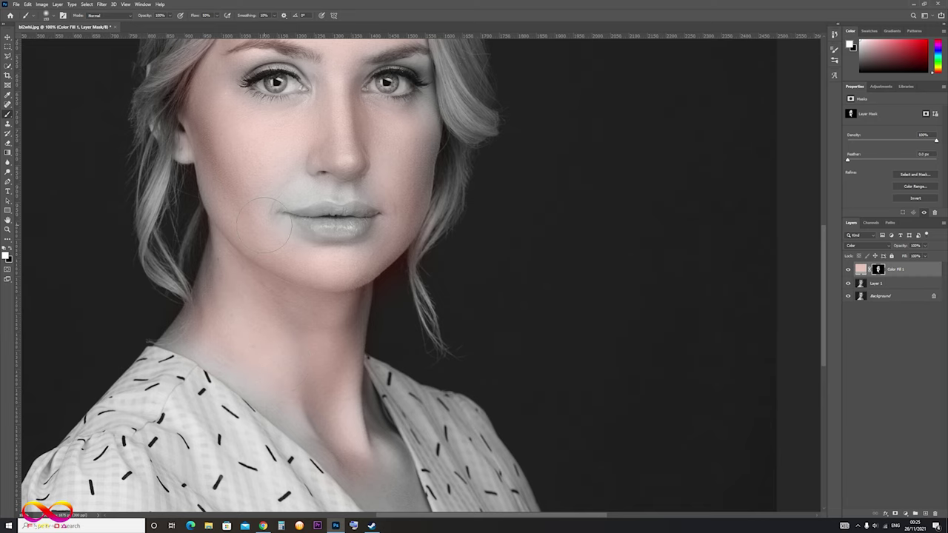
left_click(54, 17)
left_click_drag(76, 40, 63, 40)
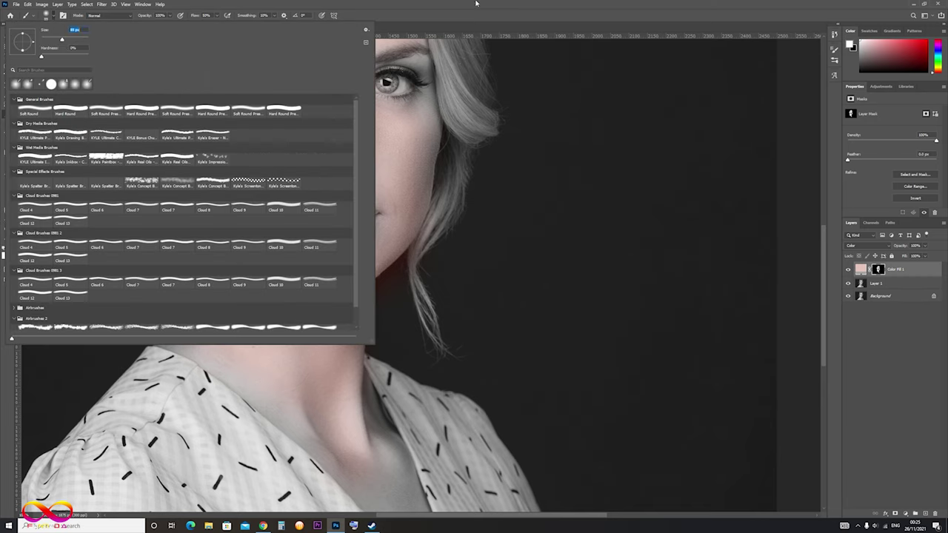
left_click(282, 193)
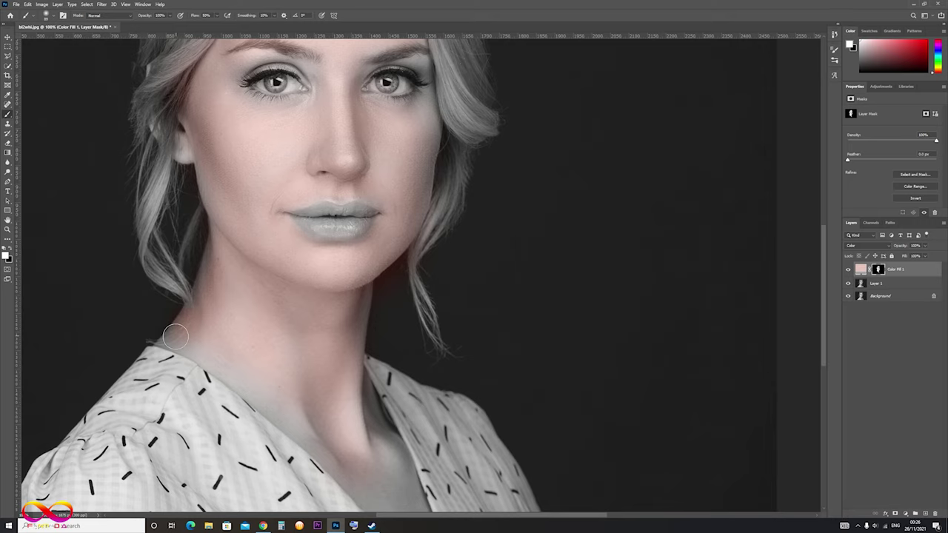
- Extend the skin tint down into the chest neckline and make black the painting colour
left_click_drag(363, 459, 304, 340)
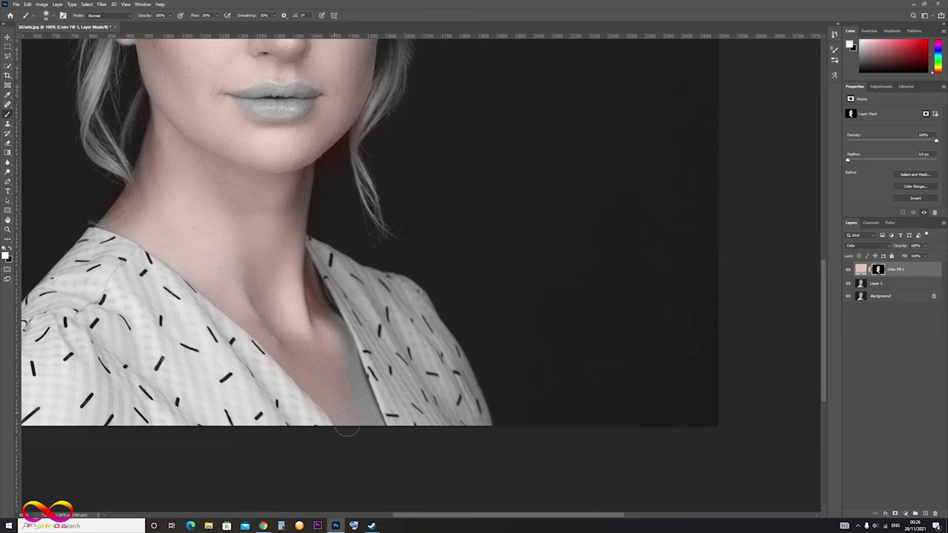
left_click_drag(346, 429, 268, 363)
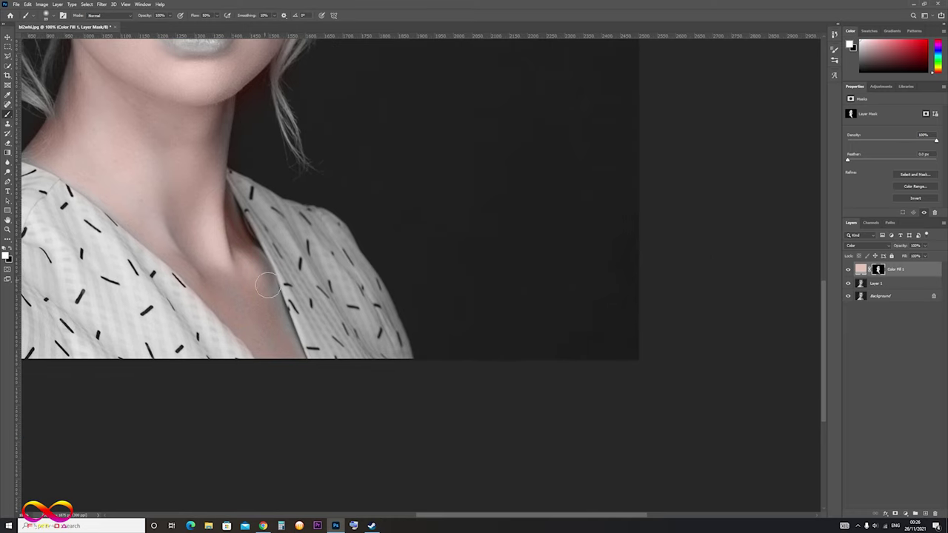
left_click_drag(285, 326, 296, 352)
left_click_drag(37, 148, 172, 261)
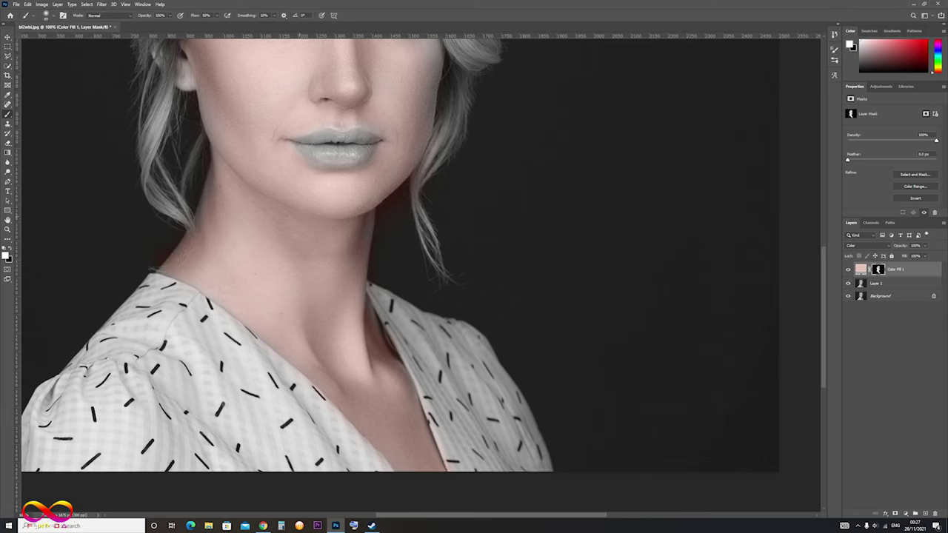
left_click_drag(289, 205, 311, 317)
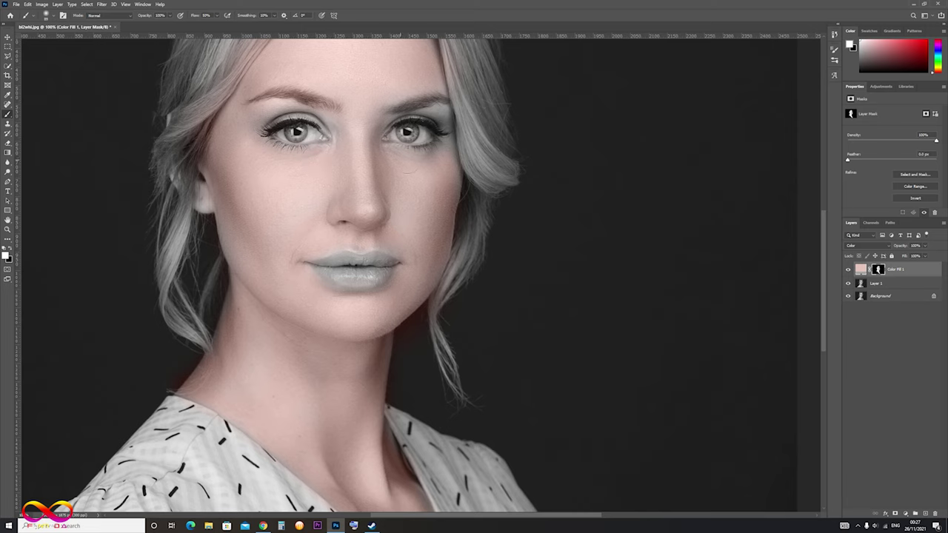
left_click(50, 15)
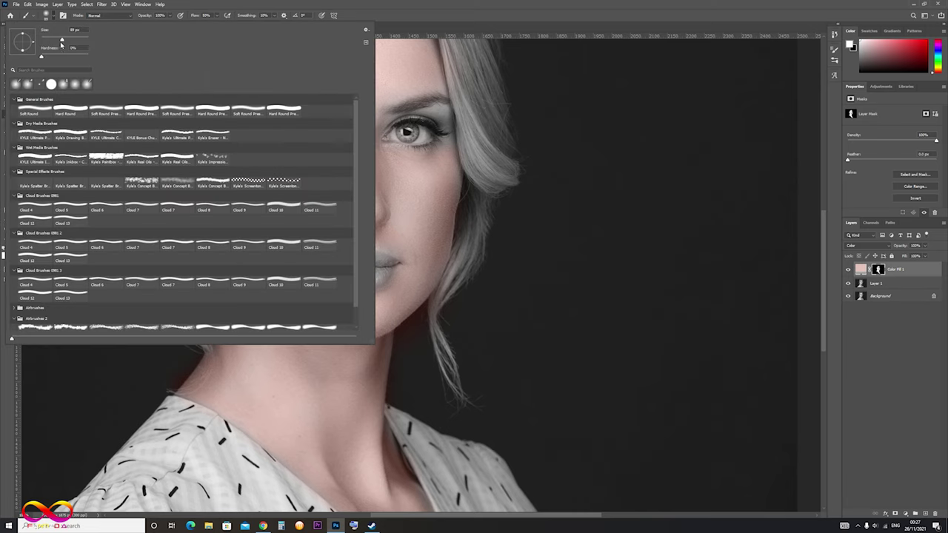
key("Return")
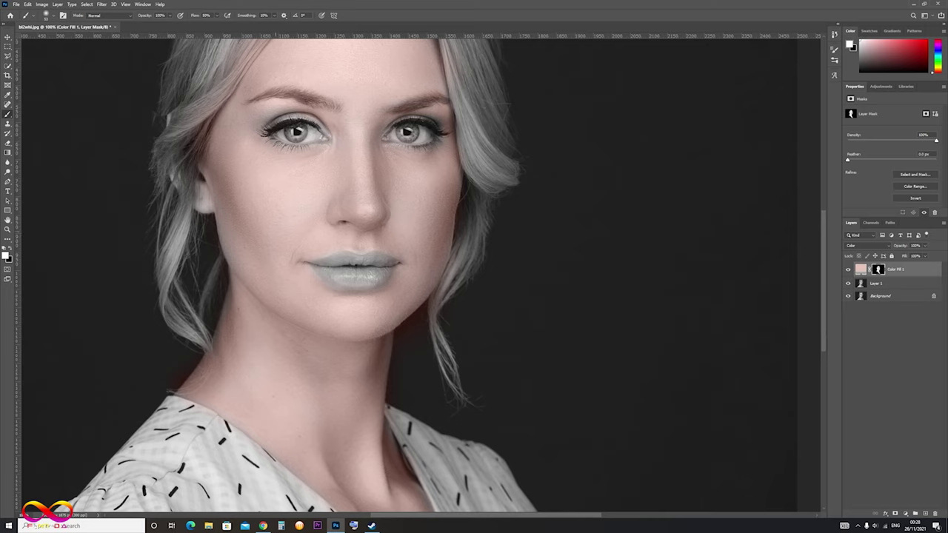
left_click(11, 250)
- At 200% with a harder brush, remove the pink tint from the hair beside the cheek
key("ctrl+plus")
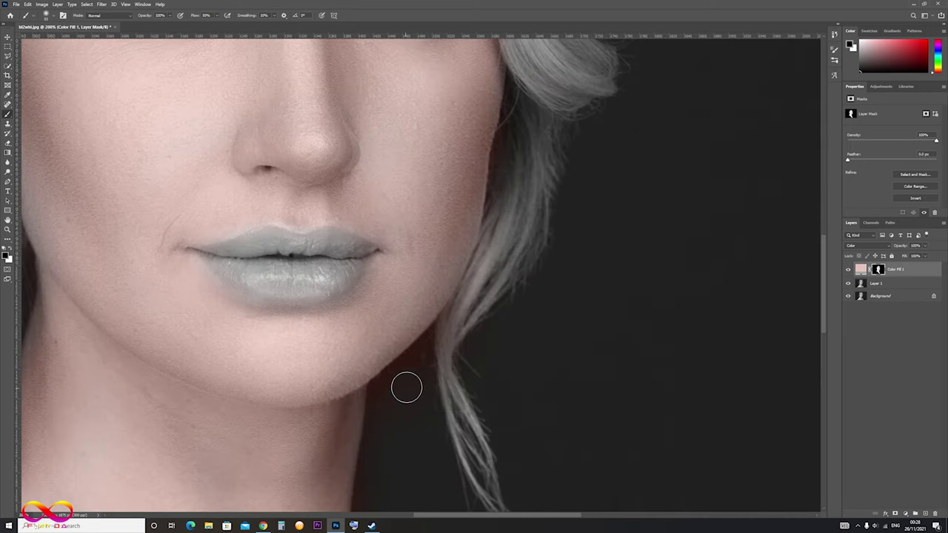
left_click_drag(505, 207, 512, 300)
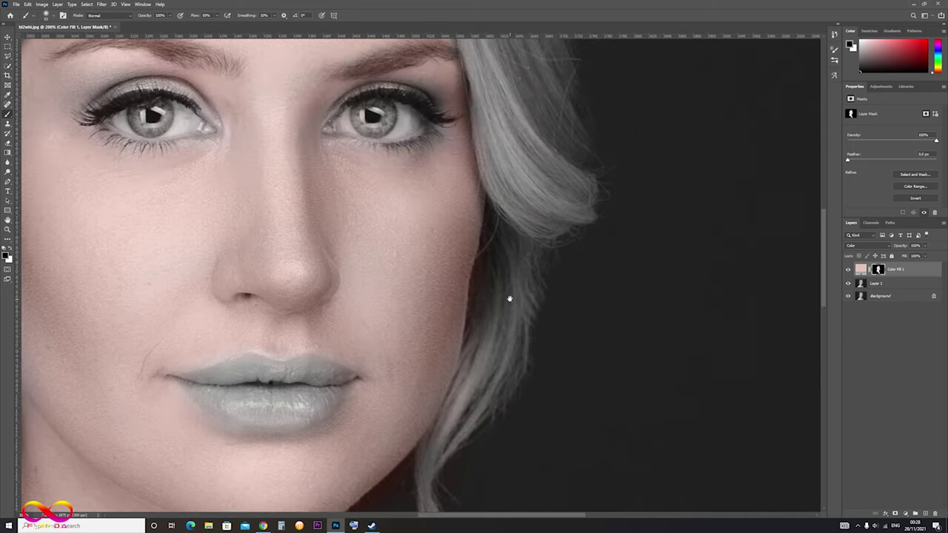
left_click(46, 15)
left_click_drag(42, 55, 38, 56)
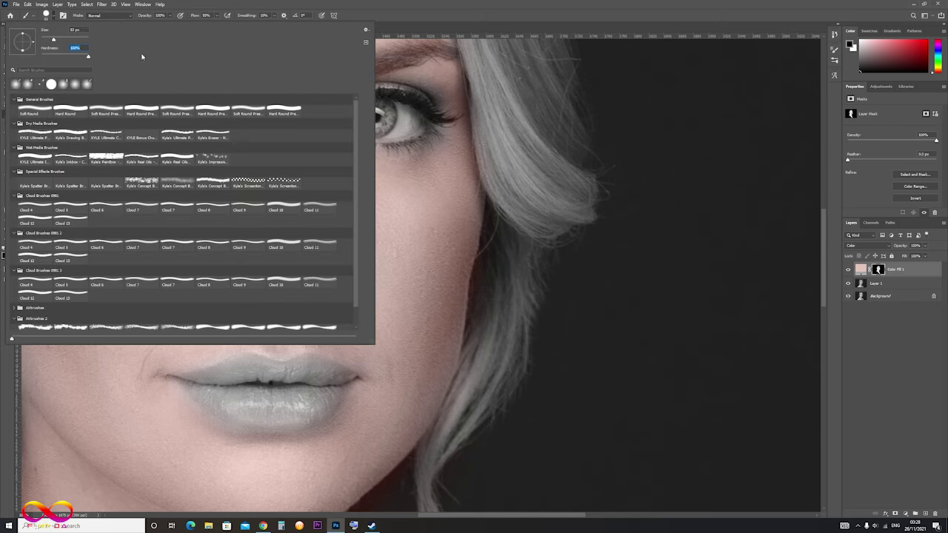
left_click(518, 315)
left_click_drag(501, 237, 492, 315)
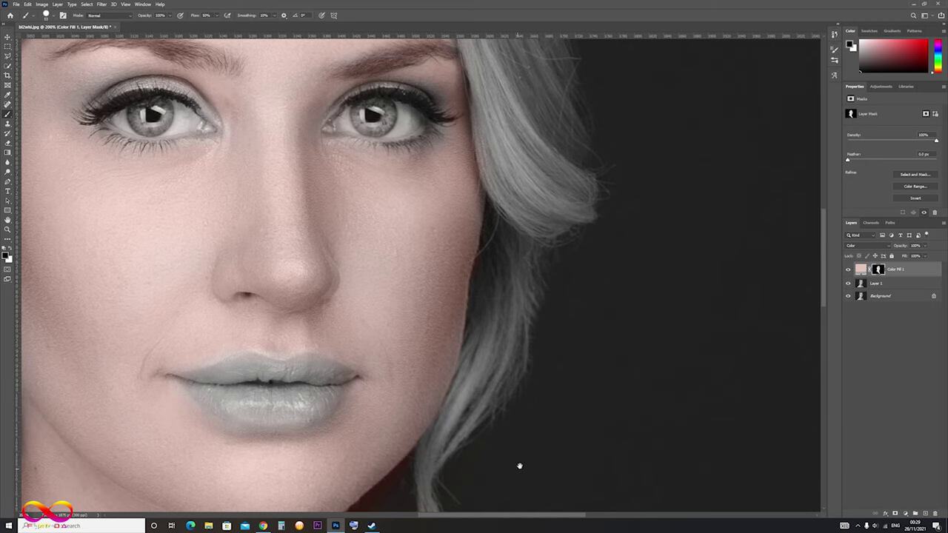
- Remove the reddish tint fringe along the collar edge
left_click_drag(520, 466, 649, 176)
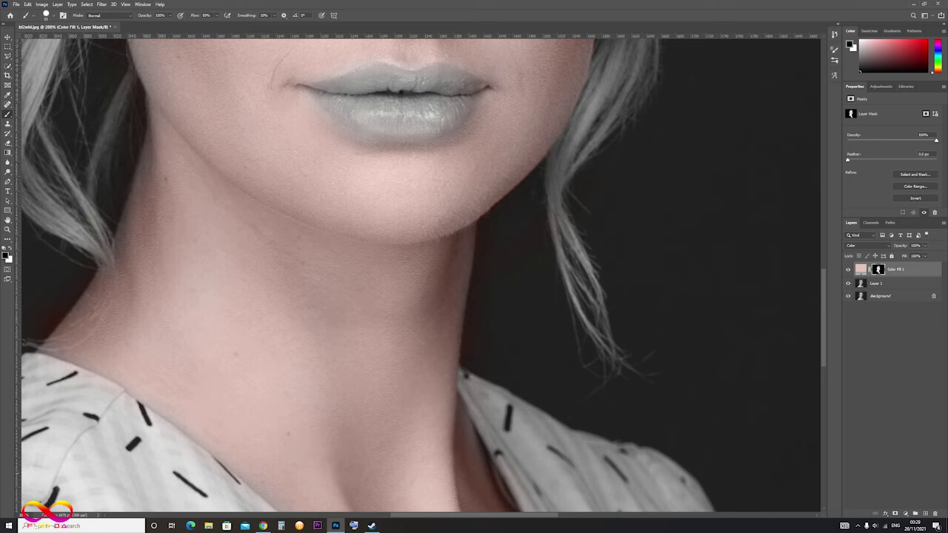
scroll(421, 274, "down", 3)
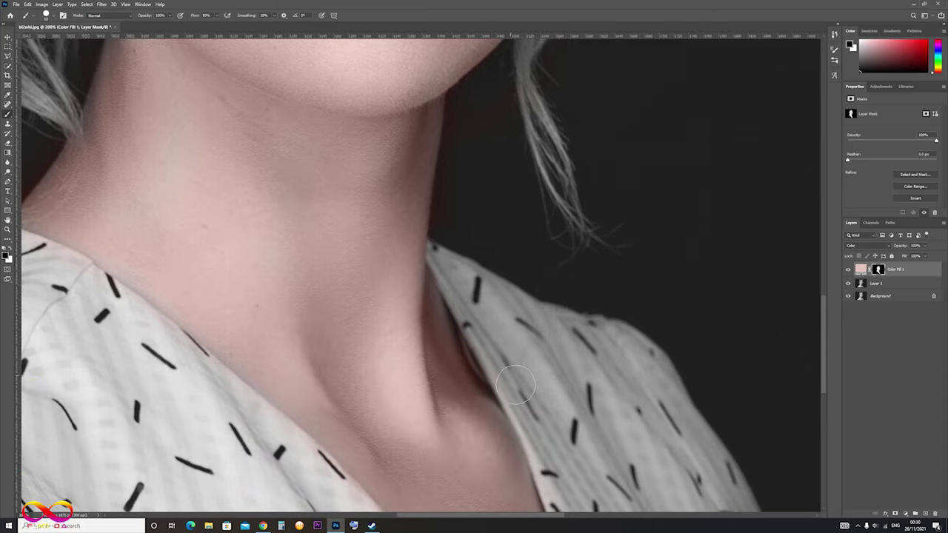
scroll(619, 463, "down", 3)
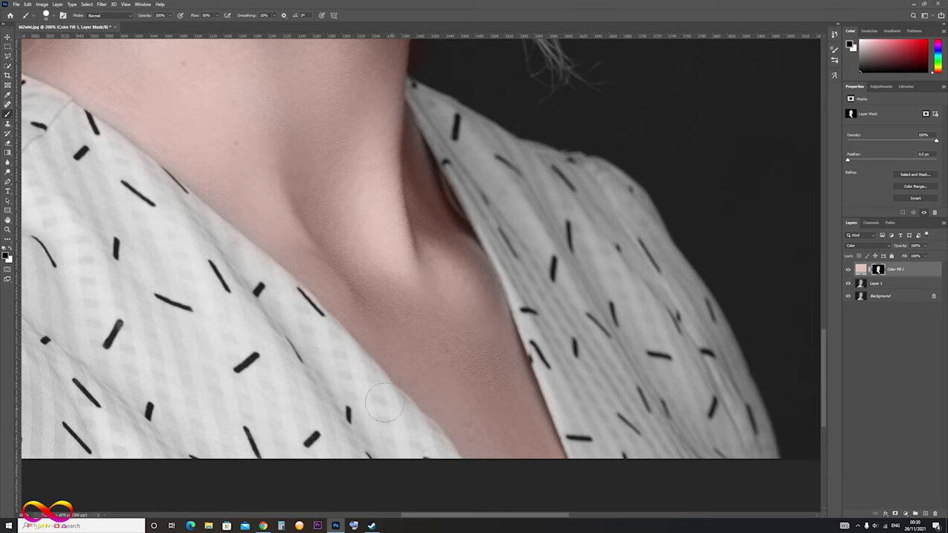
left_click_drag(85, 172, 293, 402)
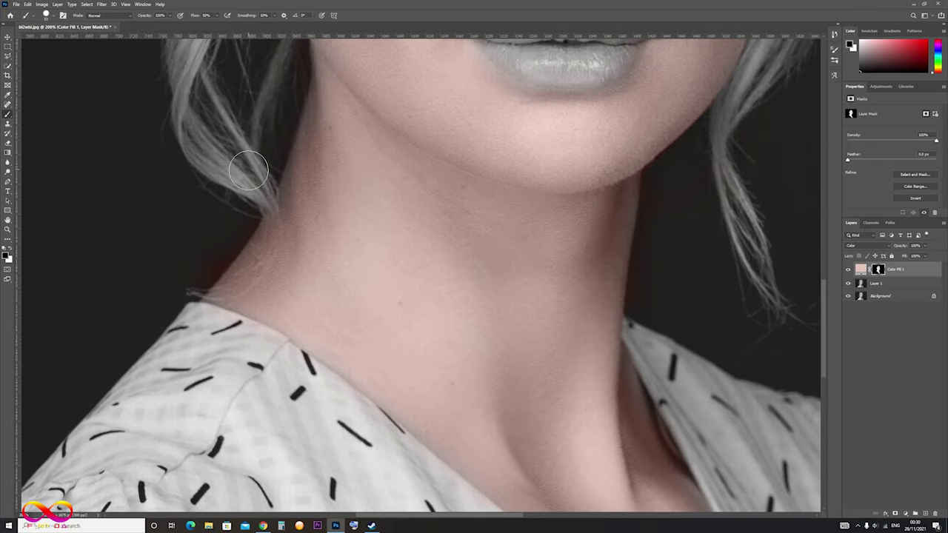
left_click_drag(233, 222, 177, 297)
- With white and a 28 px brush, paint the skin tint onto the ear
left_click_drag(136, 203, 177, 503)
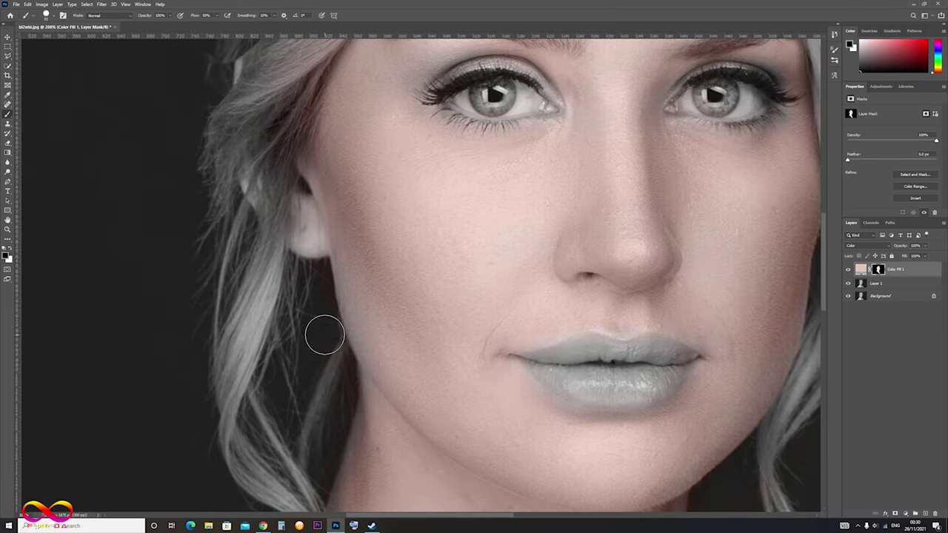
left_click(10, 250)
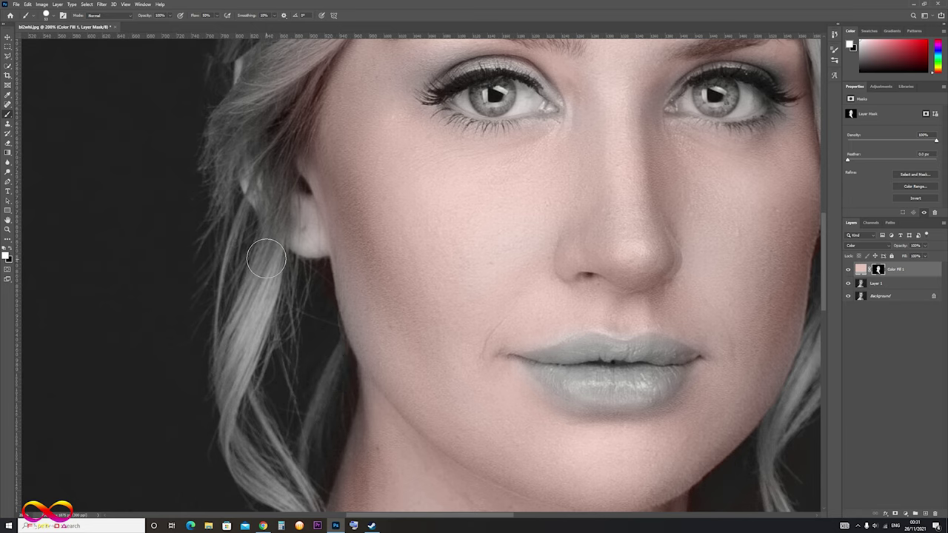
left_click(53, 16)
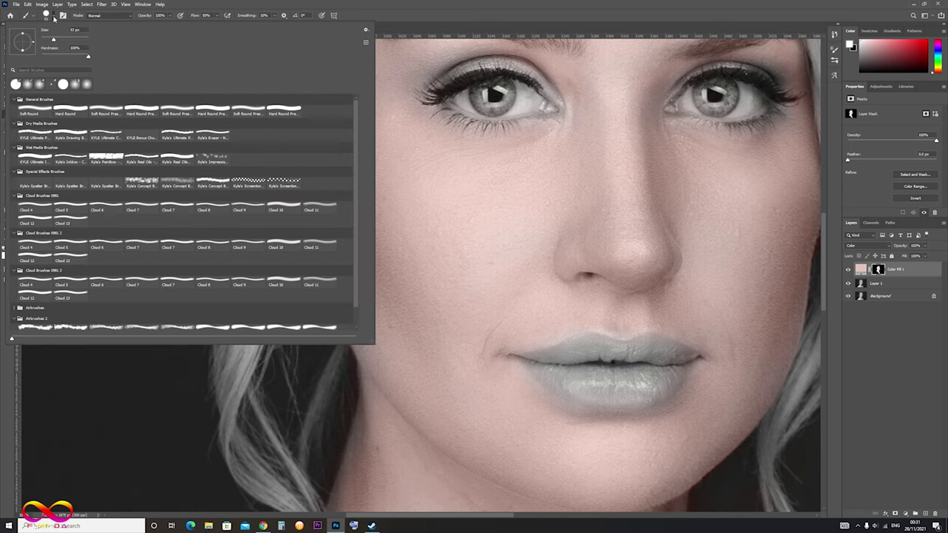
key("Return")
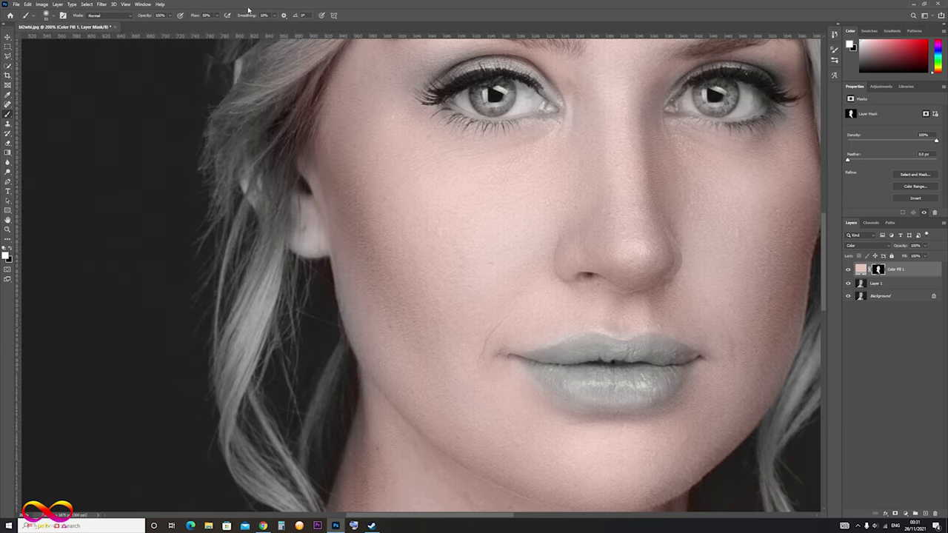
left_click(53, 16)
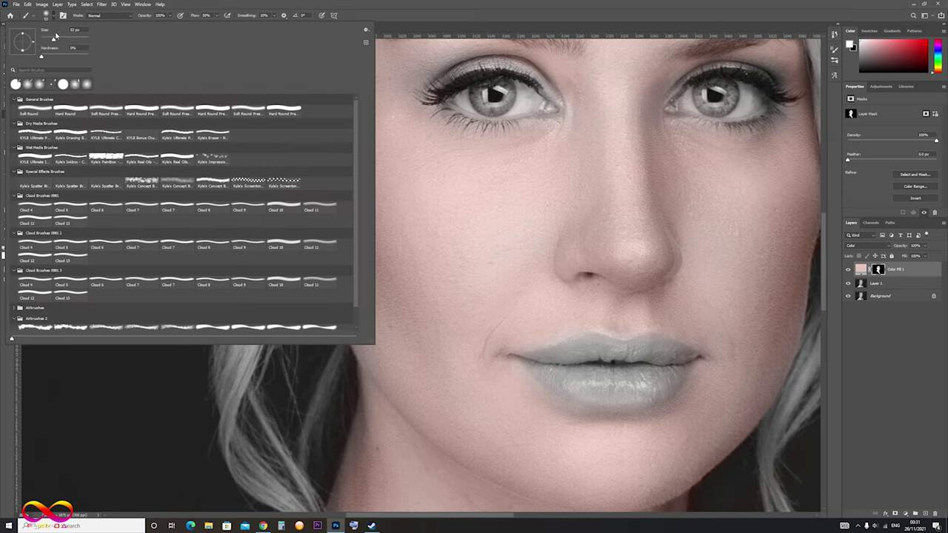
left_click_drag(57, 39, 50, 39)
key("Return")
mouse_move(295, 208)
left_mouse_down()
mouse_move(323, 250)
mouse_move(302, 193)
left_mouse_up()
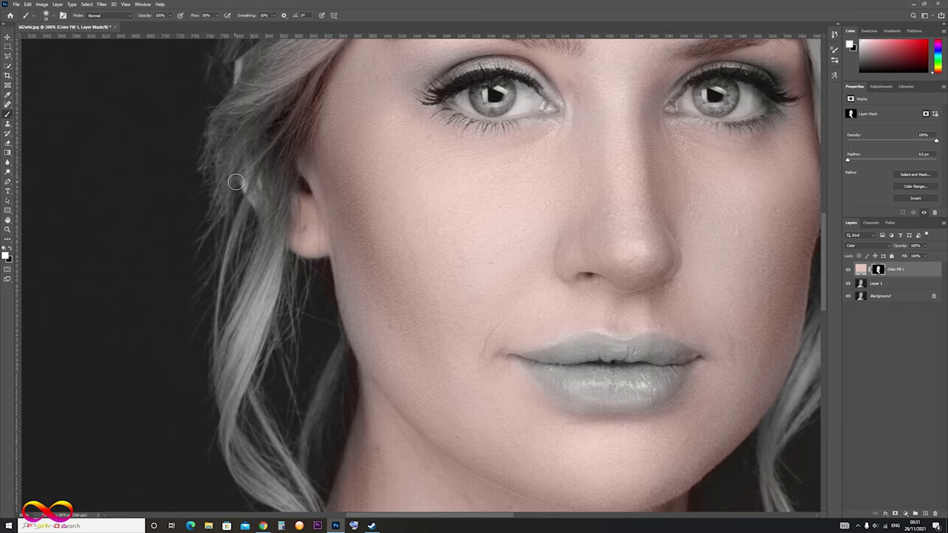
- With a 17 px brush, touch up the tint at the hair edge by the ear
left_click(53, 17)
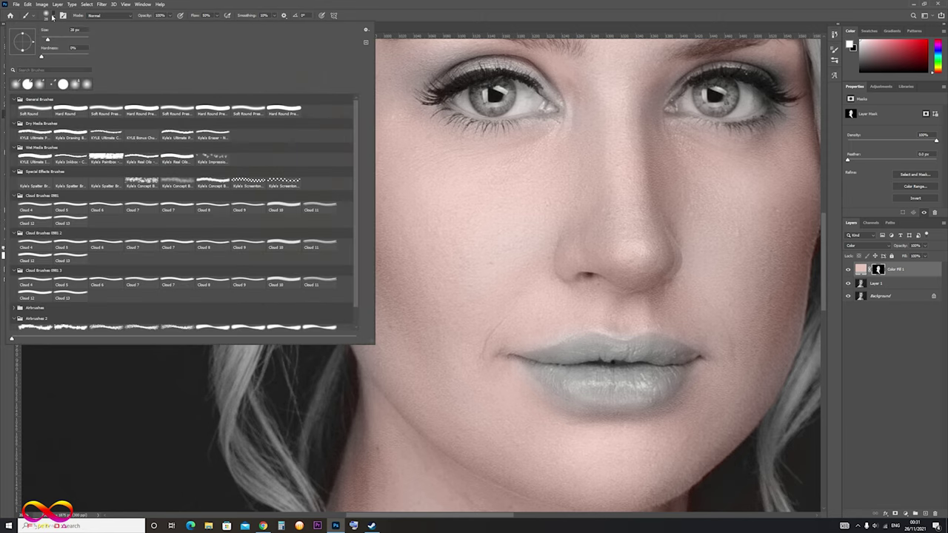
left_click_drag(50, 42, 45, 43)
key("Return")
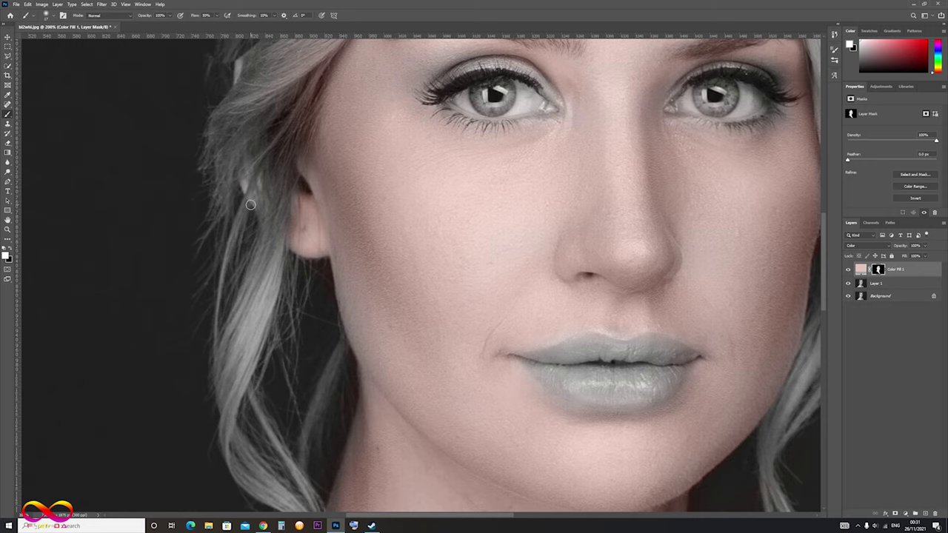
mouse_move(258, 179)
left_mouse_down()
mouse_move(242, 184)
mouse_move(268, 197)
left_mouse_up()
- Fit the portrait on screen and paint black to remove skin tint from the hairline
left_click_drag(219, 112, 232, 293)
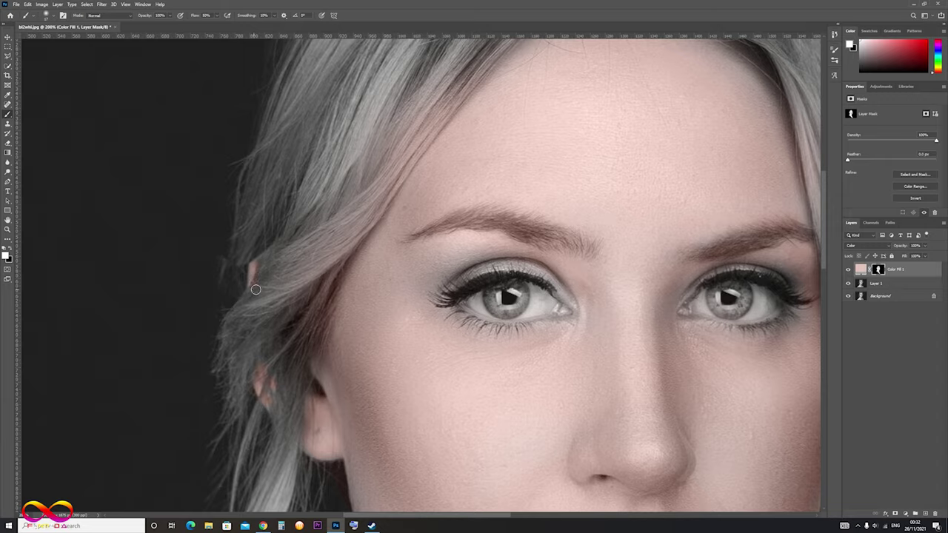
scroll(256, 289, "right", 5)
left_click_drag(337, 284, 352, 303)
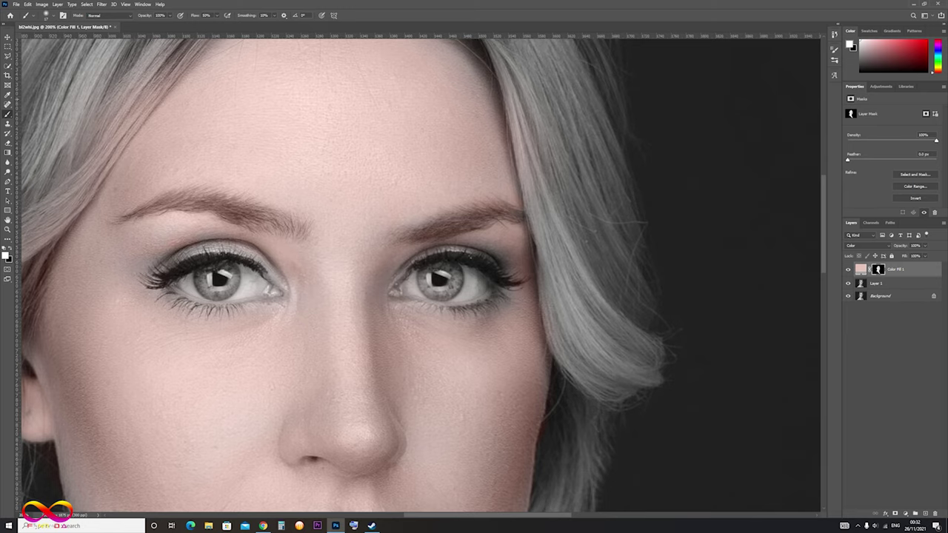
left_click(50, 17)
key("ctrl+0")
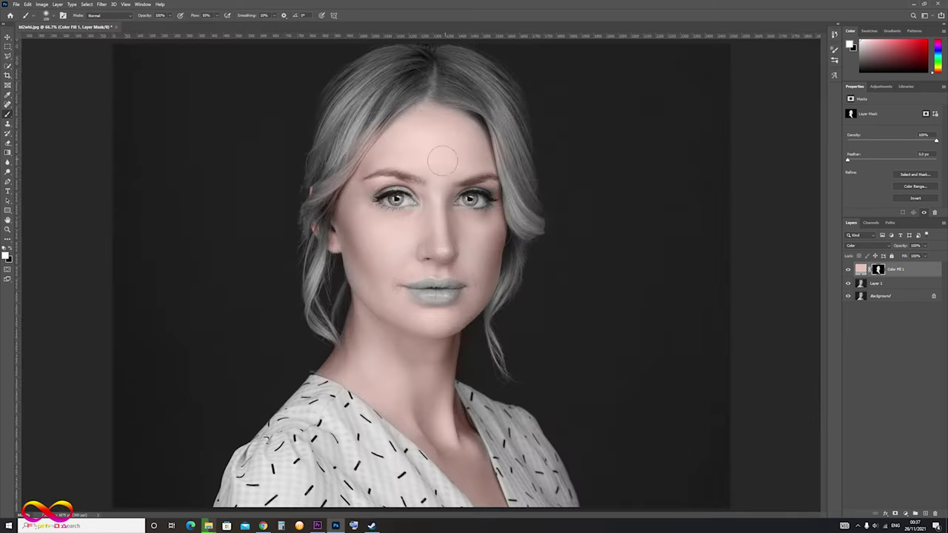
left_click(11, 250)
left_click_drag(381, 104, 317, 209)
mouse_move(508, 127)
left_mouse_down()
mouse_move(527, 182)
mouse_move(519, 222)
left_mouse_up()
- Add a peach Solid Color fill layer with CMYK 9/23/28
left_click(905, 514)
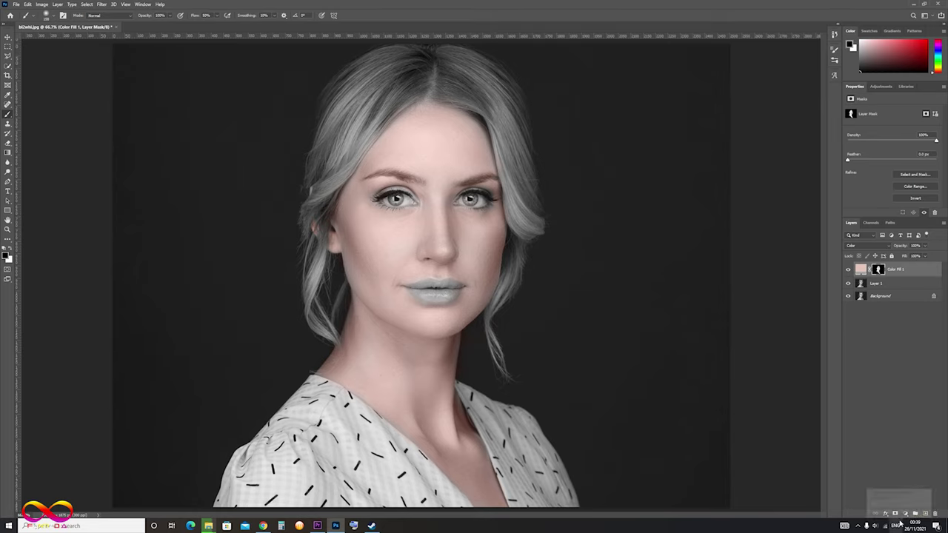
left_click(917, 389)
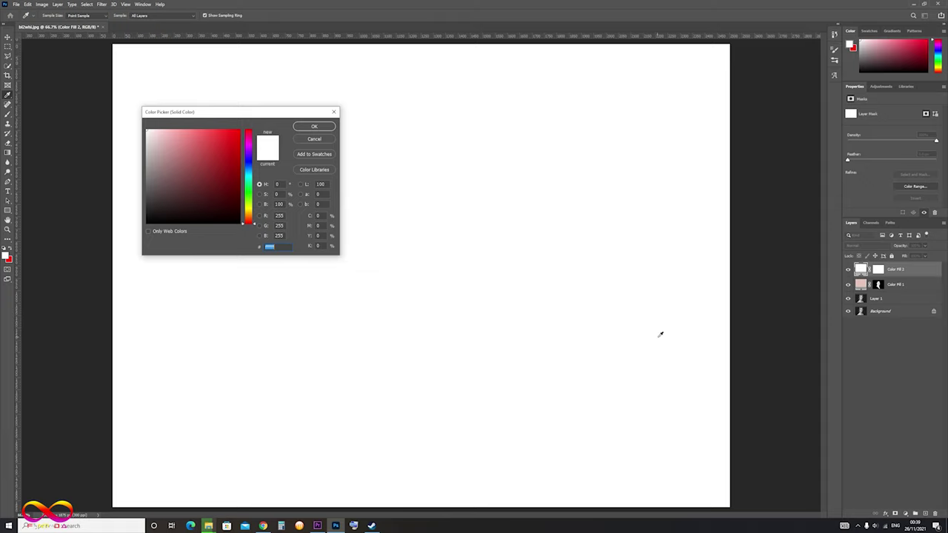
left_click(317, 216)
type("9")
key("Tab")
type("23")
key("Tab")
type("28")
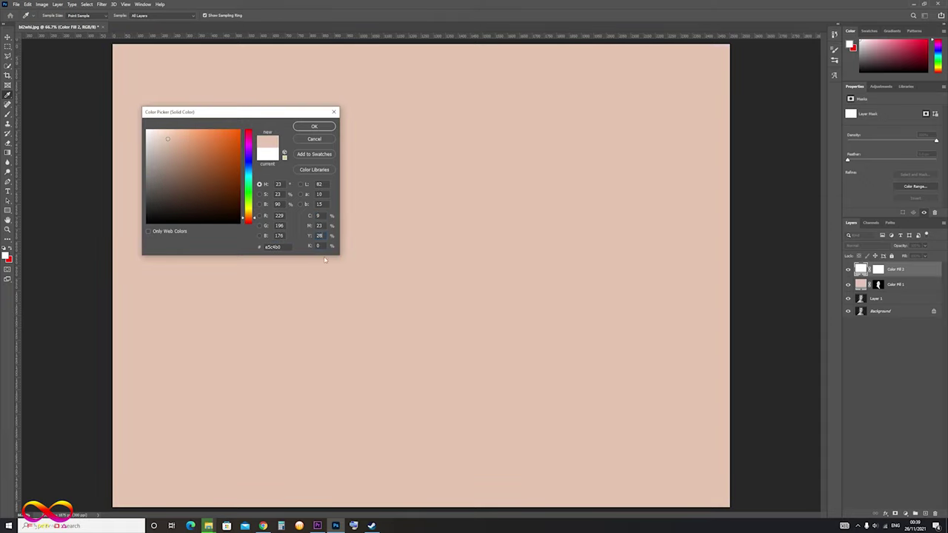
left_click(315, 127)
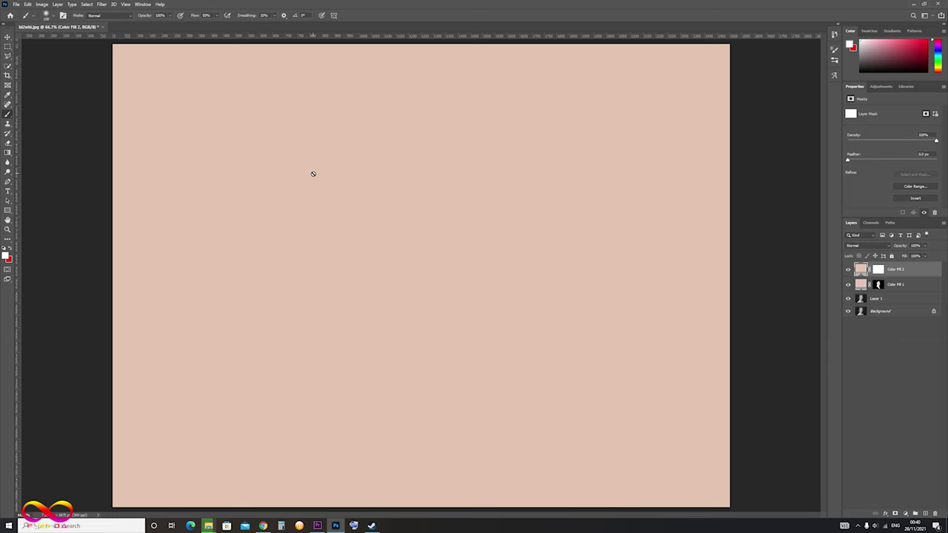
- Set the peach fill to Color blend, invert its mask, and paint white over the forehead
left_click(863, 246)
left_click(859, 415)
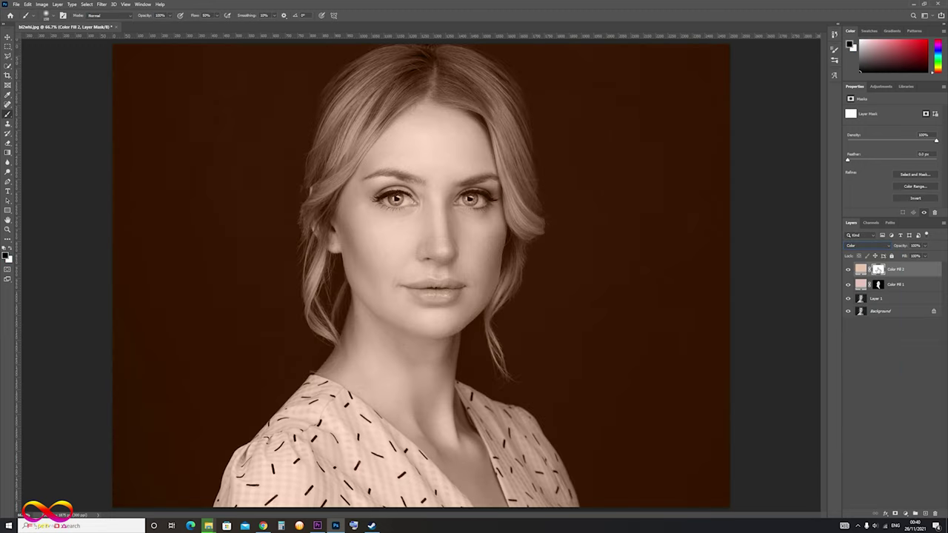
key("ctrl+i")
key("x")
left_click_drag(415, 128, 457, 167)
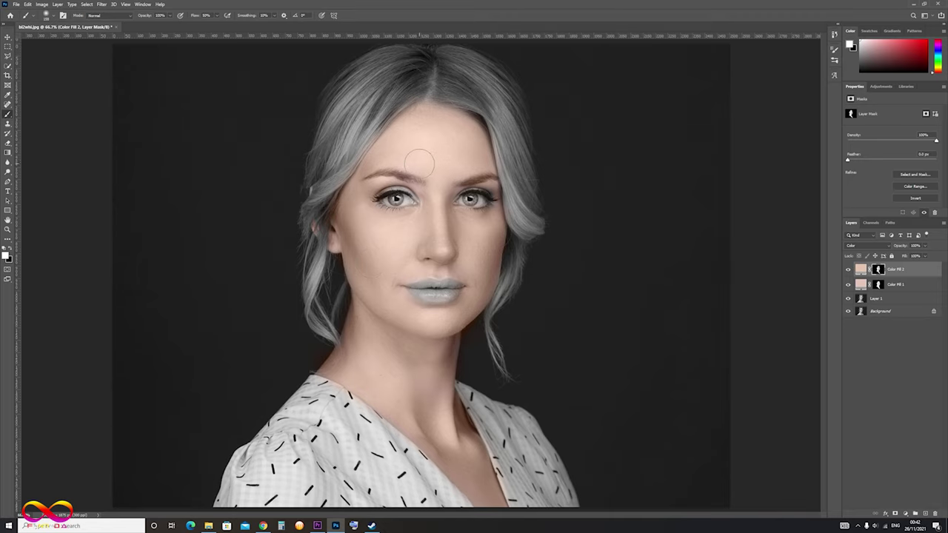
- Add a dark brown Solid Color fill layer
left_click(907, 514)
left_click(908, 388)
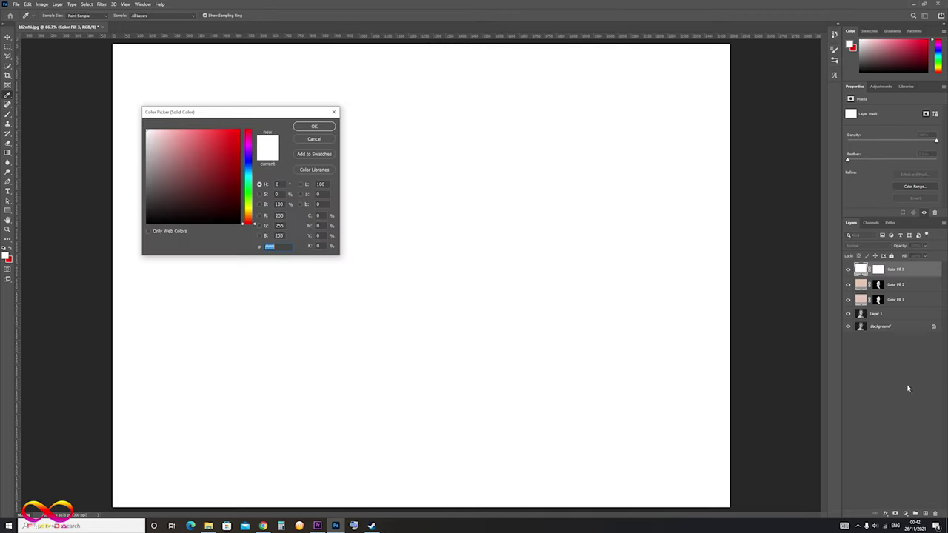
left_click(249, 141)
left_click(170, 131)
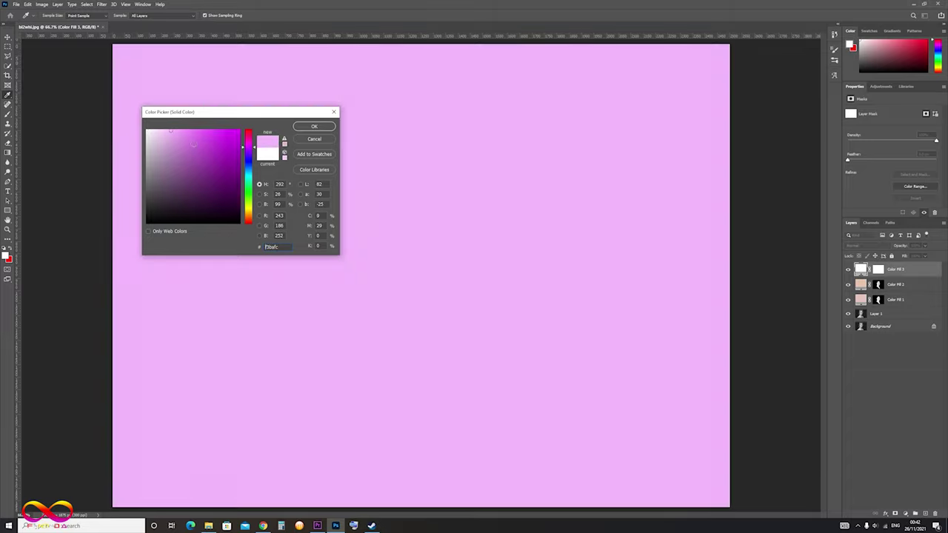
left_click_drag(249, 216, 250, 214)
left_click(231, 190)
left_click(314, 126)
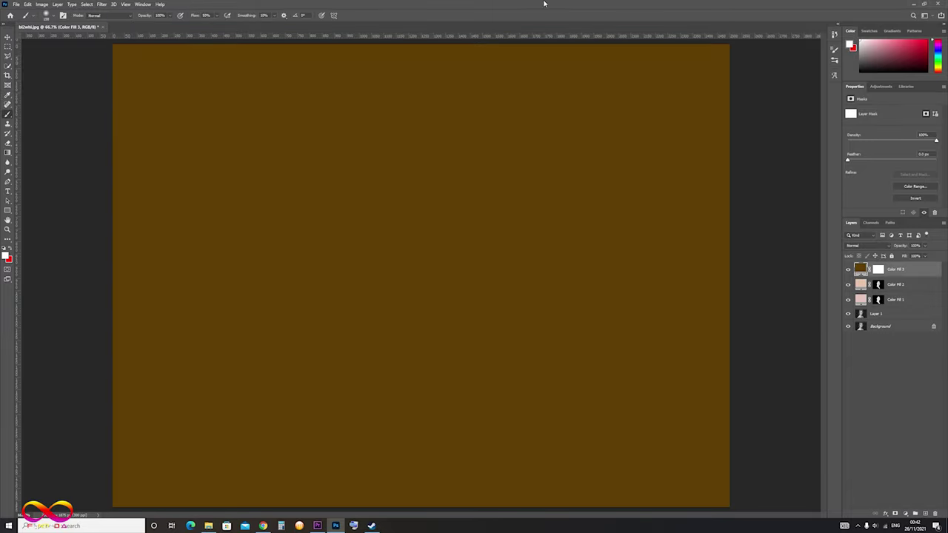
- Set the brown fill to Color blend mode and invert its mask to hide it
left_click(867, 245)
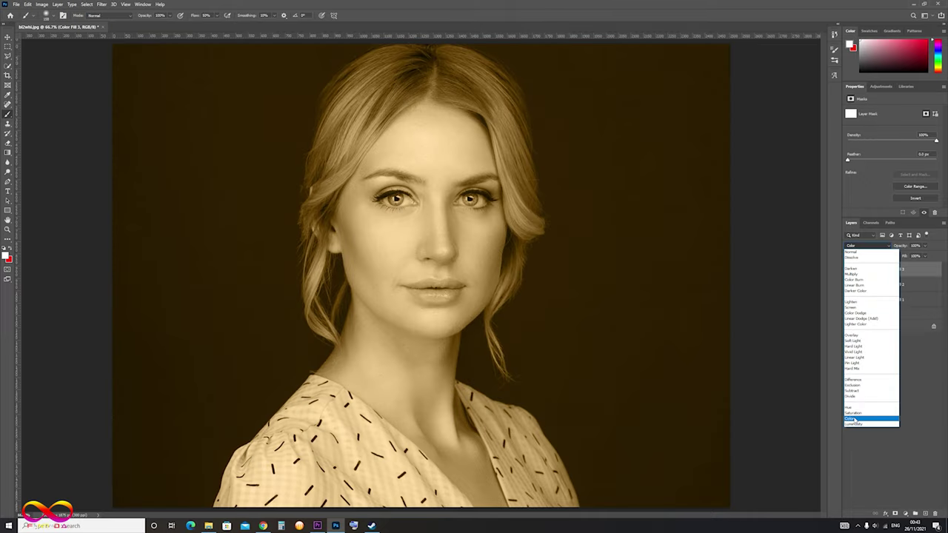
left_click(852, 419)
key("ctrl+i")
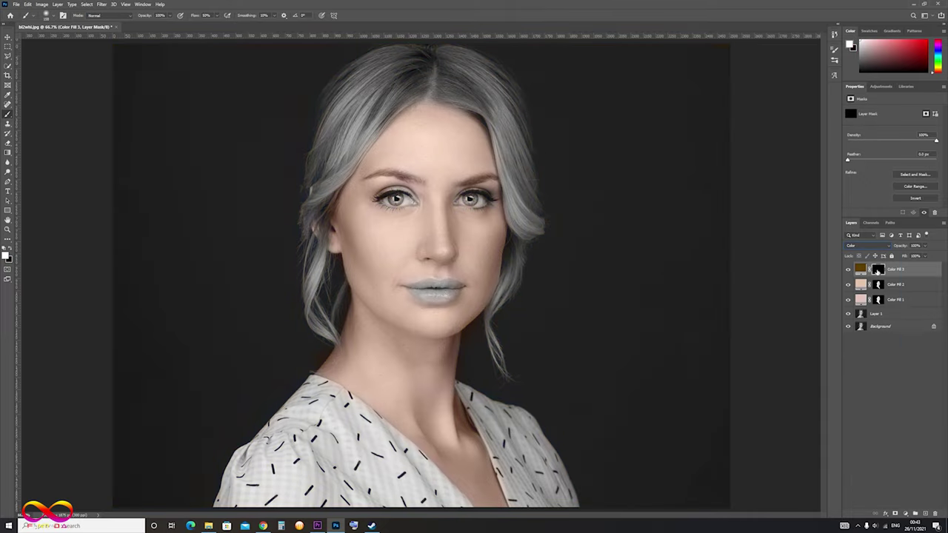
- Adjust brush opacity and size, then faintly paint the brown tone up the right cheek
left_click(170, 15)
left_click(51, 15)
left_click_drag(70, 41, 62, 42)
key("Return")
left_click(53, 15)
key("Return")
left_click_drag(493, 273, 496, 238)
- Add a white Solid Color fill layer in Color blend mode with an inverted mask
left_click(905, 513)
left_click(894, 386)
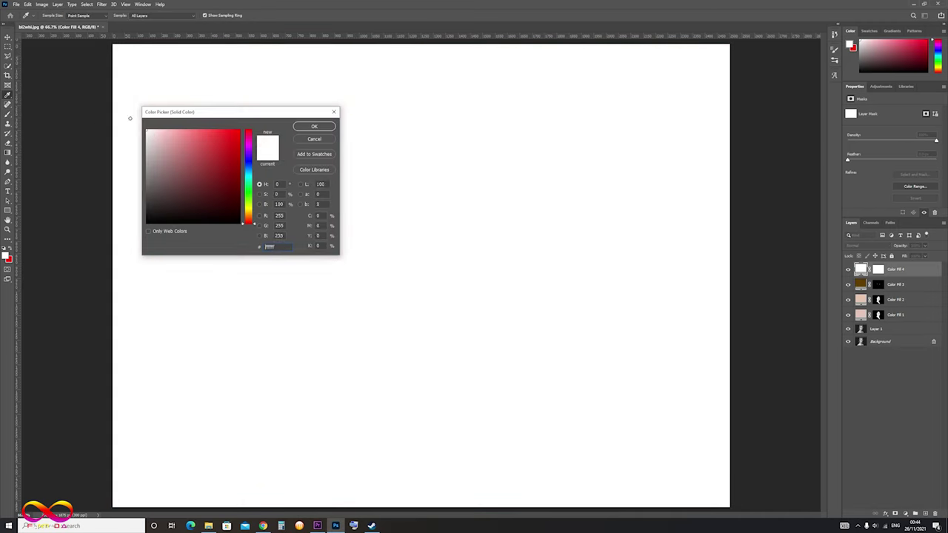
left_click(314, 127)
left_click(868, 246)
left_click(863, 420)
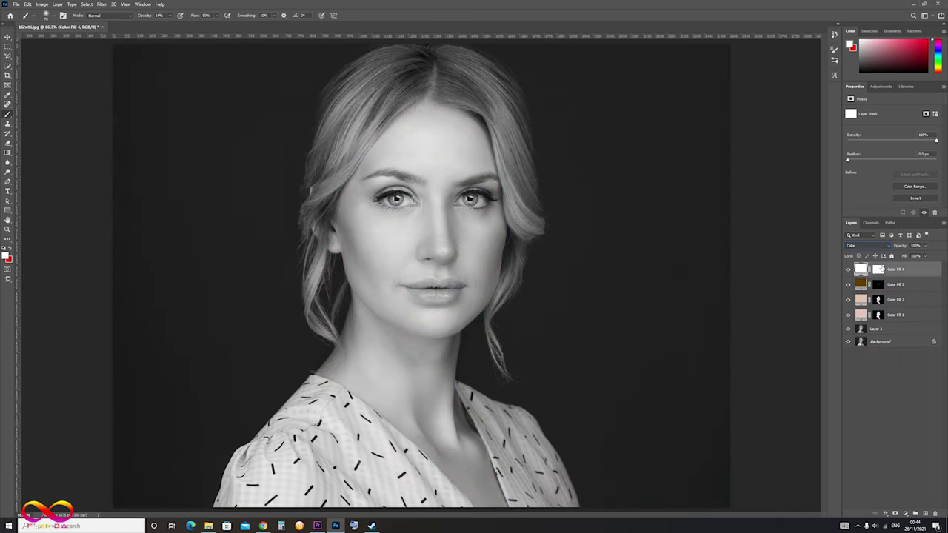
key("ctrl+i")
- Paint the white fill onto the forehead and left cheek to desaturate them
left_click(47, 15)
key("Return")
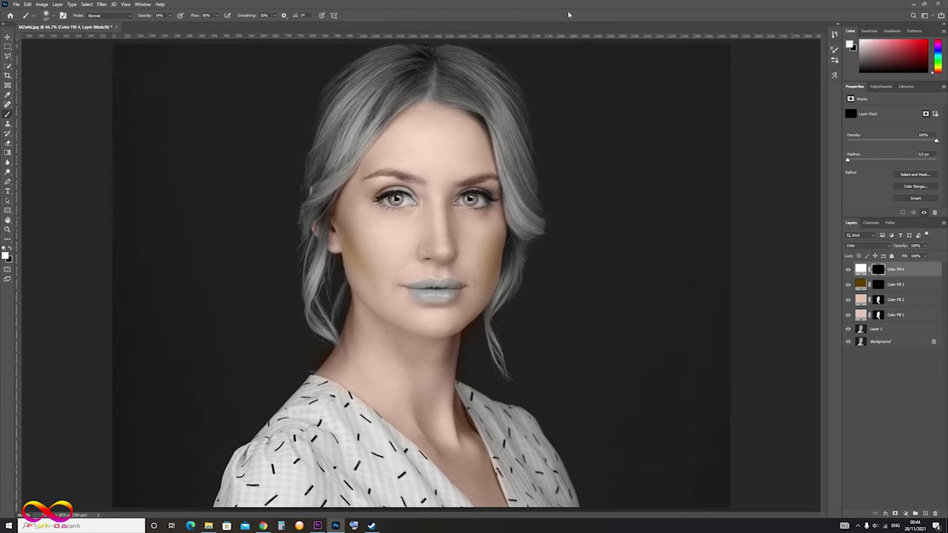
left_click(47, 15)
key("Return")
left_click_drag(436, 146, 408, 137)
left_click_drag(382, 233, 386, 244)
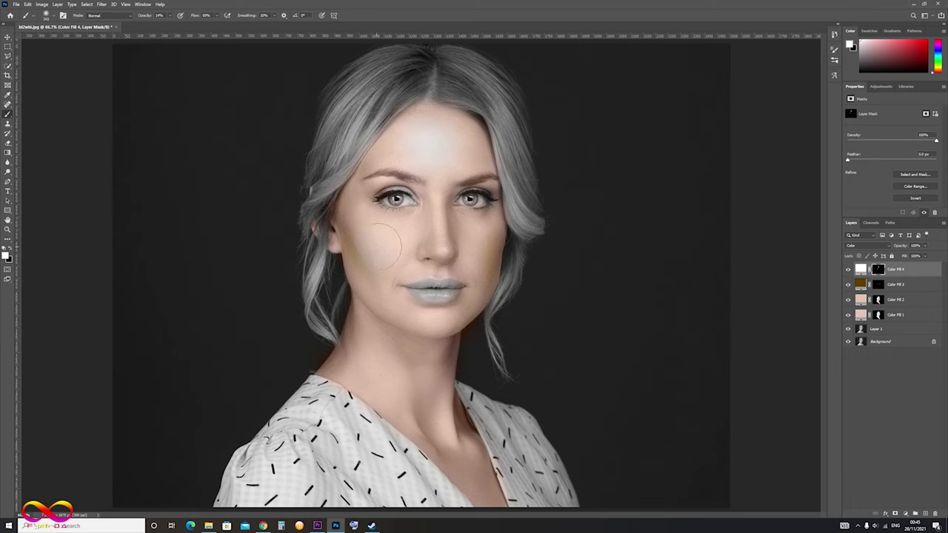
- Shrink the brush to 128 px, set black at 50% opacity, and select Color Fill 1
left_click(51, 17)
left_click_drag(77, 39, 69, 39)
left_click(51, 17)
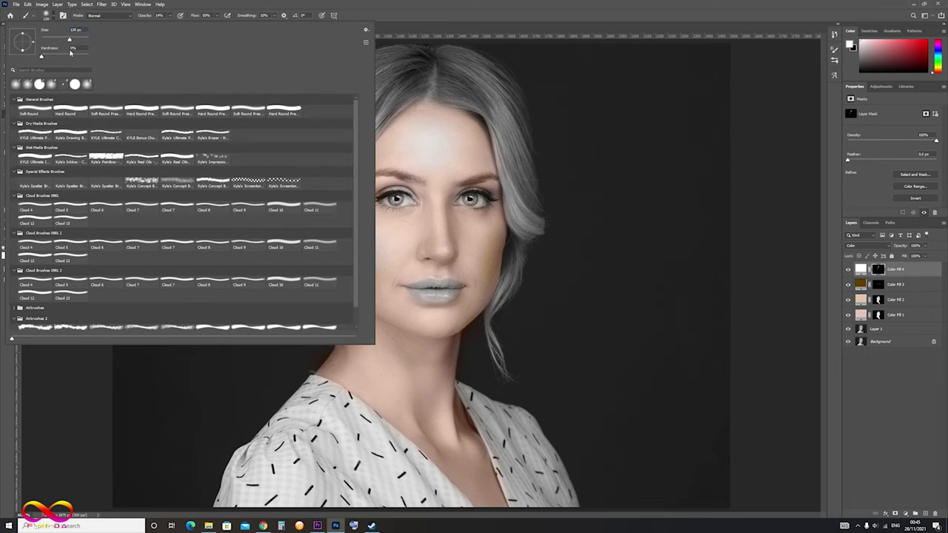
key("Return")
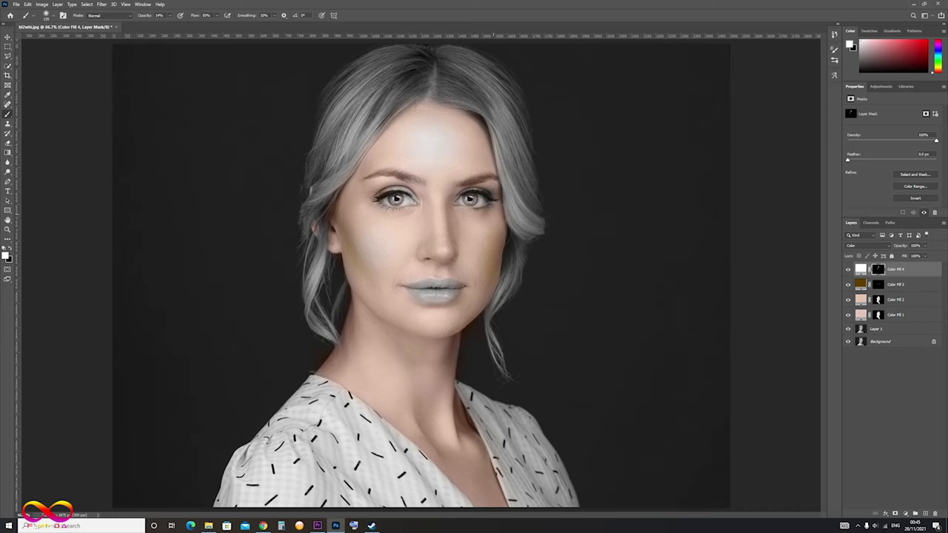
key("x")
left_click(878, 285)
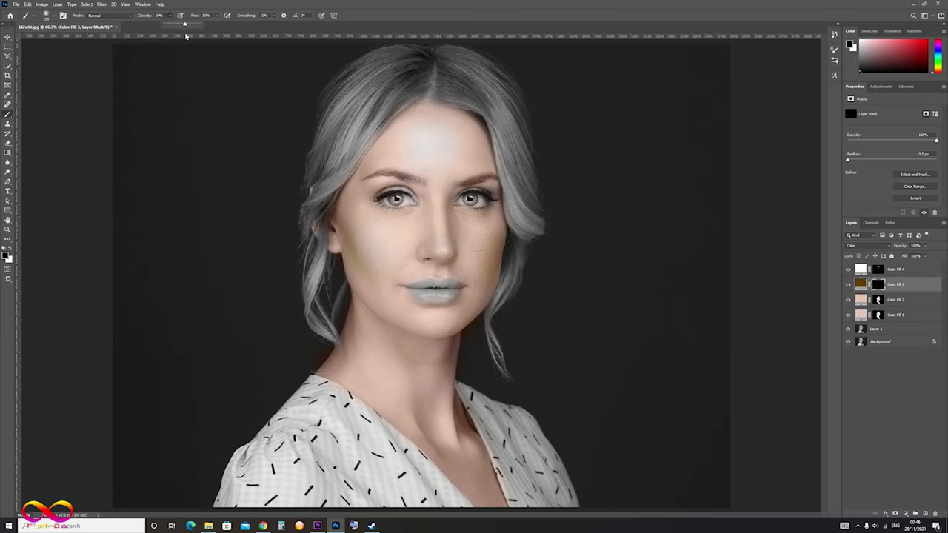
key("5")
left_click(905, 269)
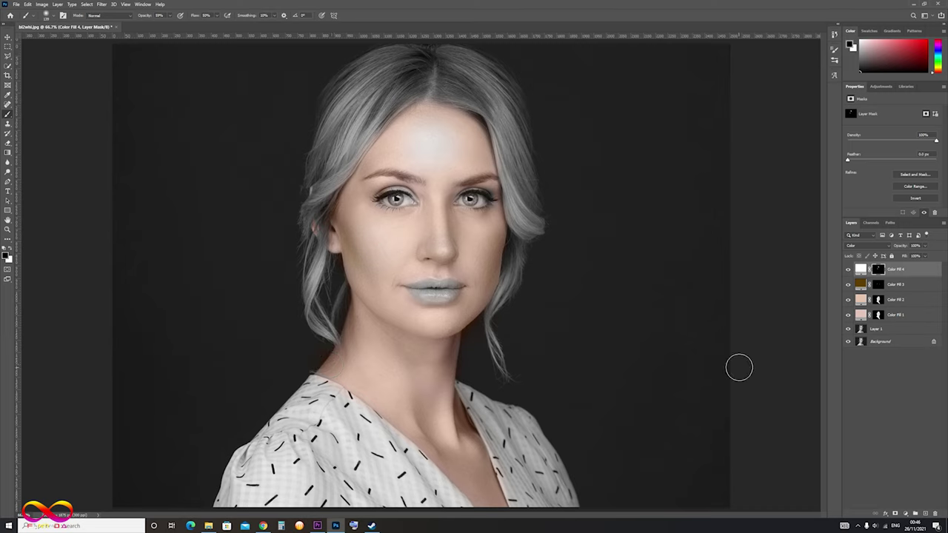
left_click(907, 316)
- Reset default colours, select Color Fill 2 with 100% brush opacity, and pan around the neck
key("d")
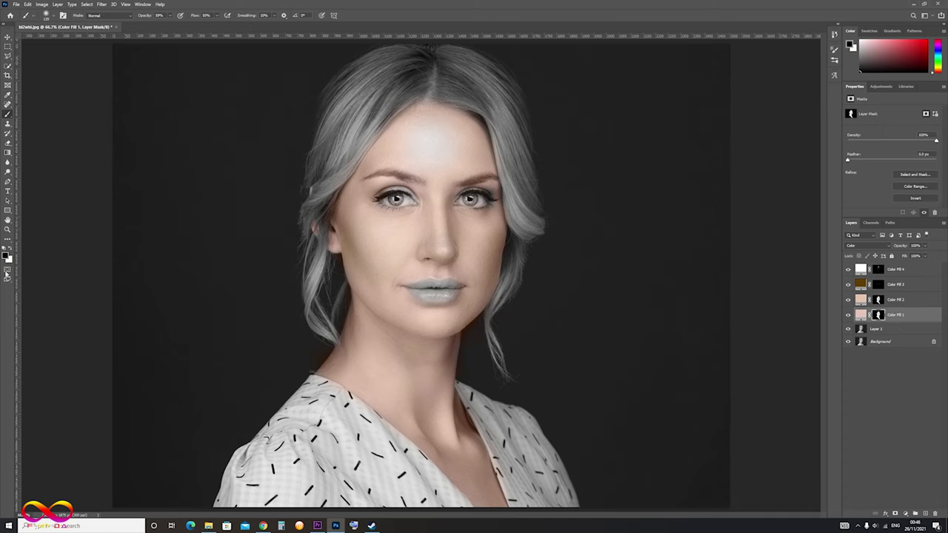
key("ctrl+plus")
left_click(48, 15)
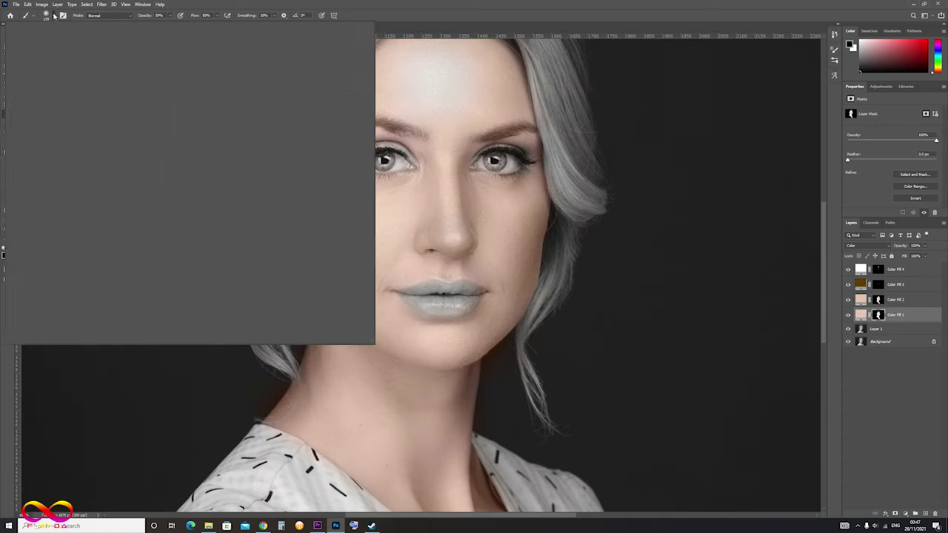
key("Return")
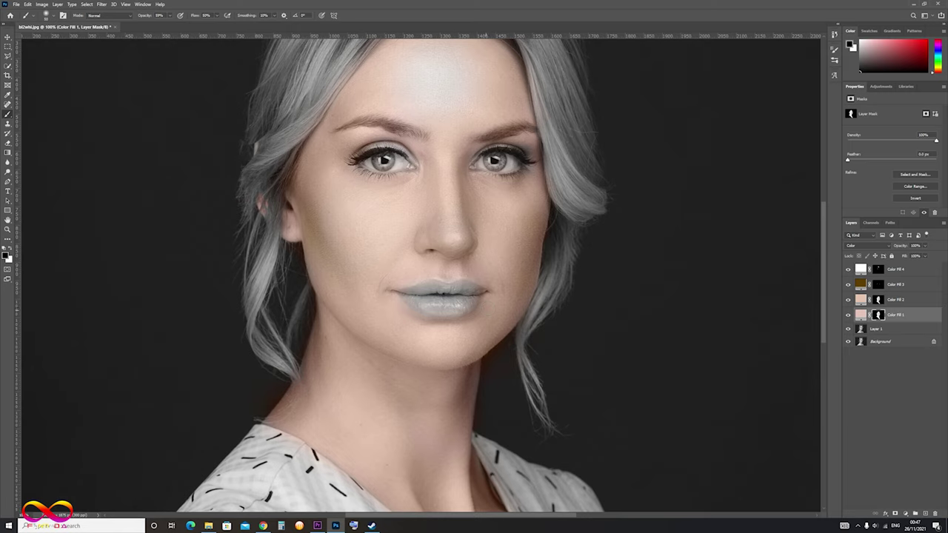
key("alt+bracketright")
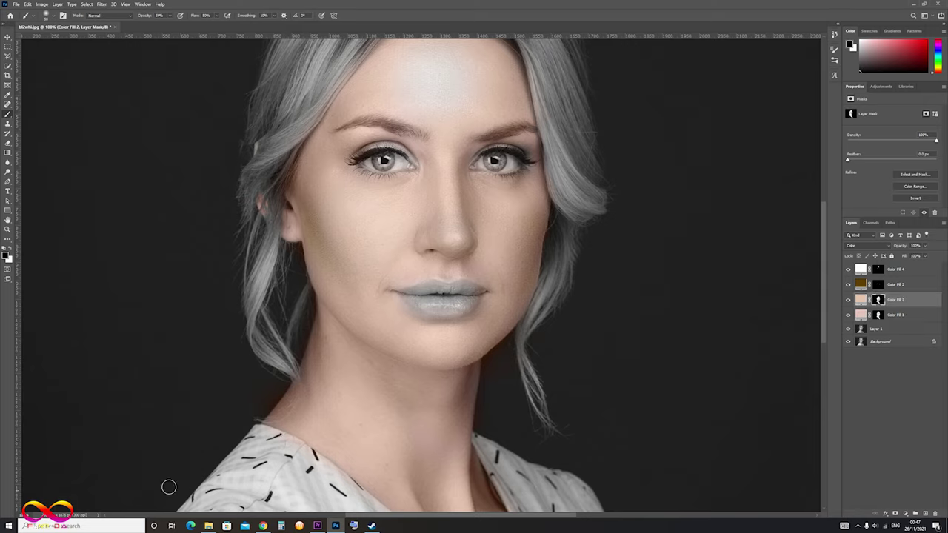
key("0")
left_click_drag(326, 474, 271, 410)
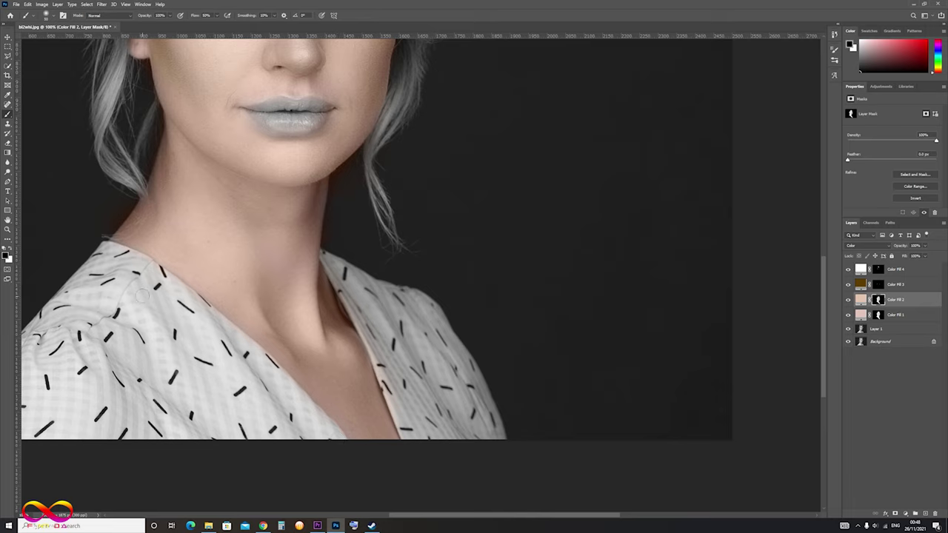
scroll(145, 294, "up", 5)
scroll(145, 294, "left", 3)
scroll(178, 372, "up", 2)
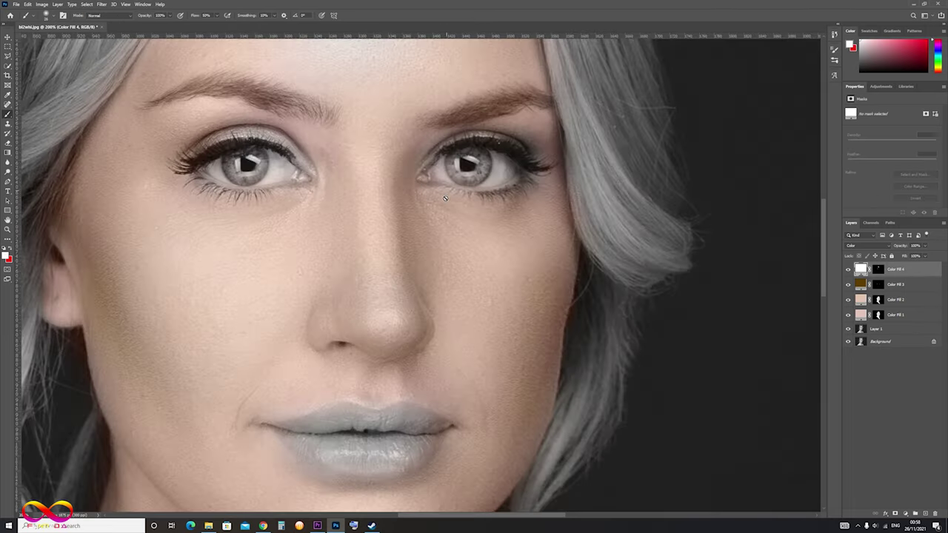
left_click(894, 514)
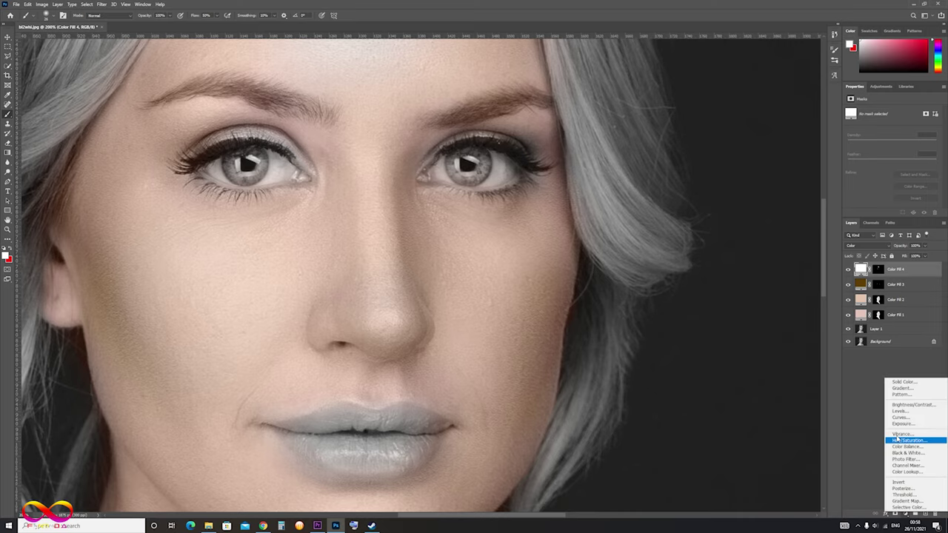
left_click(910, 382)
left_click_drag(248, 221, 248, 212)
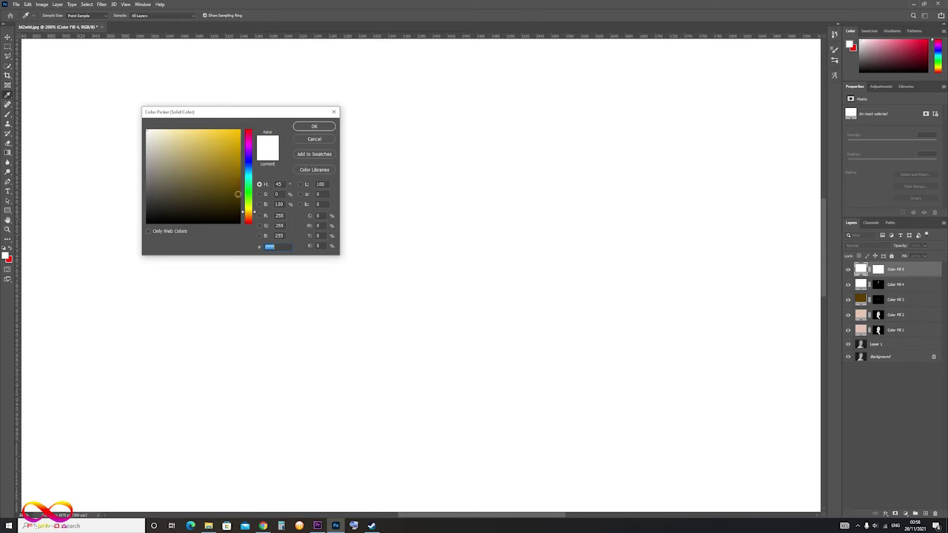
left_click(236, 201)
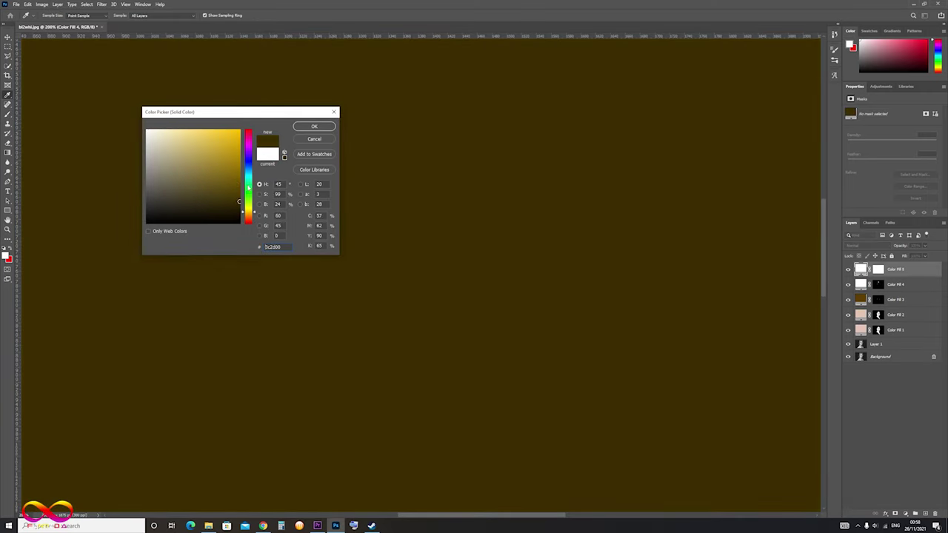
left_click(314, 126)
left_click(887, 246)
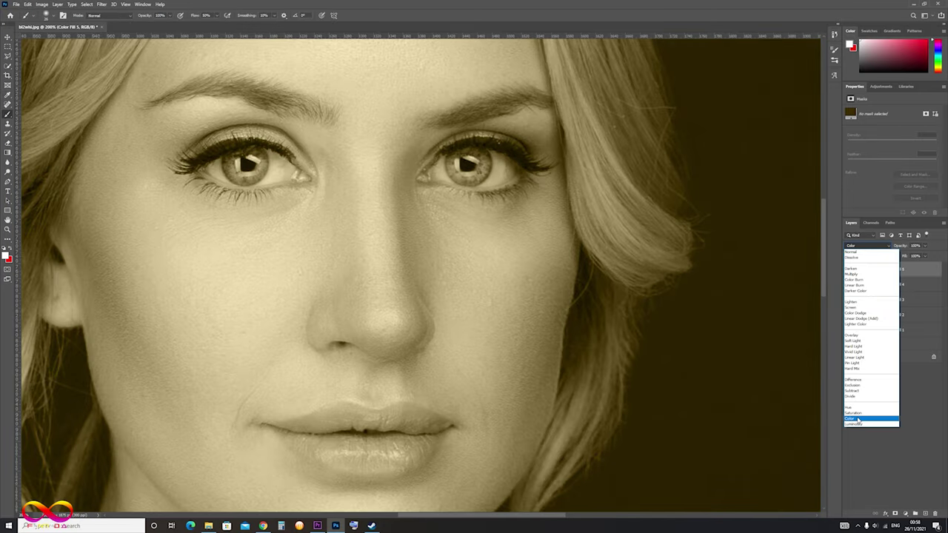
left_click(858, 420)
left_click(879, 269)
key("ctrl+i")
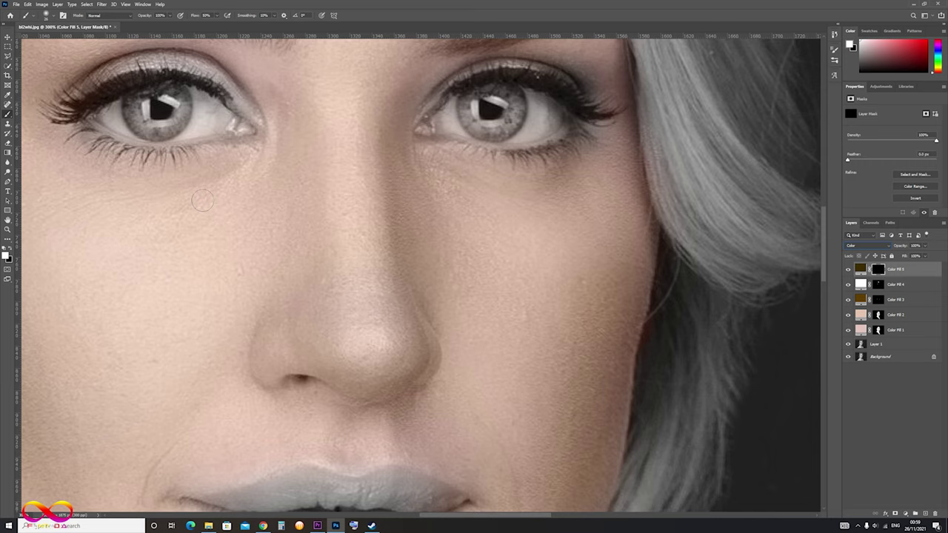
mouse_move(143, 117)
left_mouse_down()
mouse_move(173, 92)
mouse_move(146, 124)
mouse_move(161, 131)
mouse_move(172, 110)
left_mouse_up()
mouse_move(493, 108)
left_mouse_down()
mouse_move(480, 107)
mouse_move(490, 104)
left_mouse_up()
key("ctrl+1")
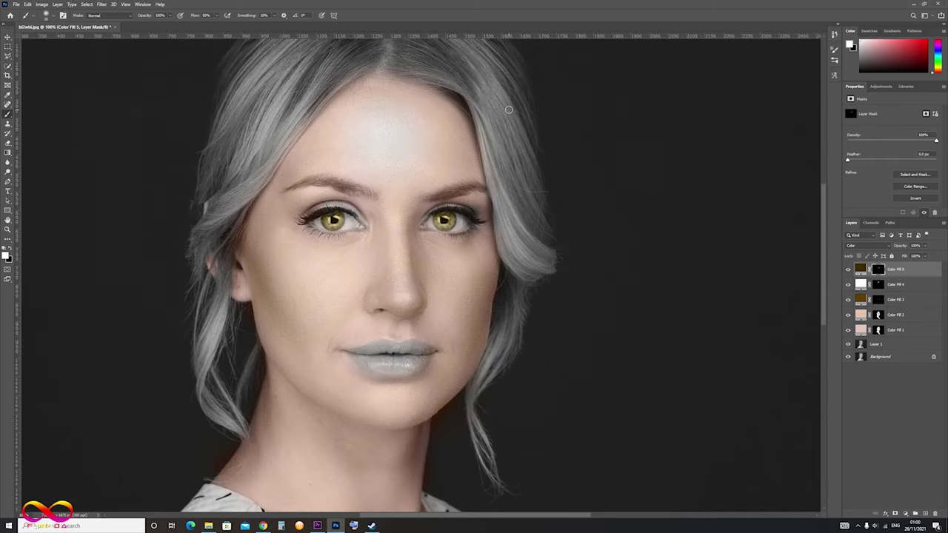
right_click(928, 268)
left_click(875, 250)
- Add a dark teal (022f42) Solid Color fill in Color blend mode, its mask inverted to hide it
left_click(440, 192)
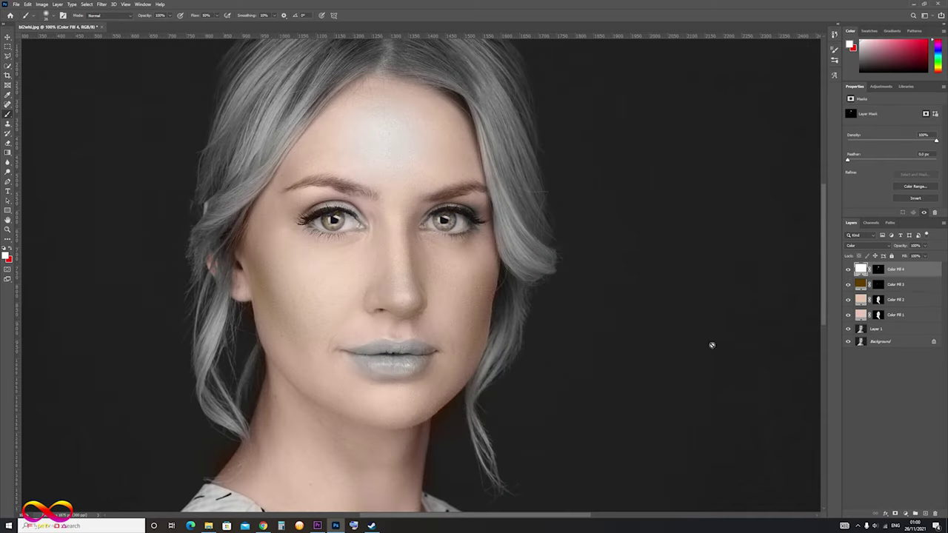
left_click(907, 513)
left_click(903, 381)
left_click_drag(249, 133, 238, 198)
left_click(234, 187)
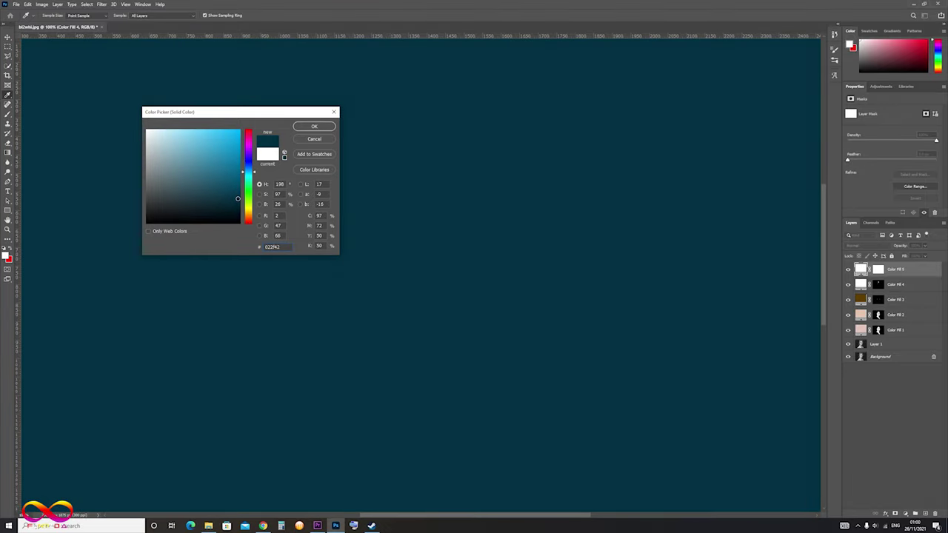
left_click(314, 127)
left_click(863, 246)
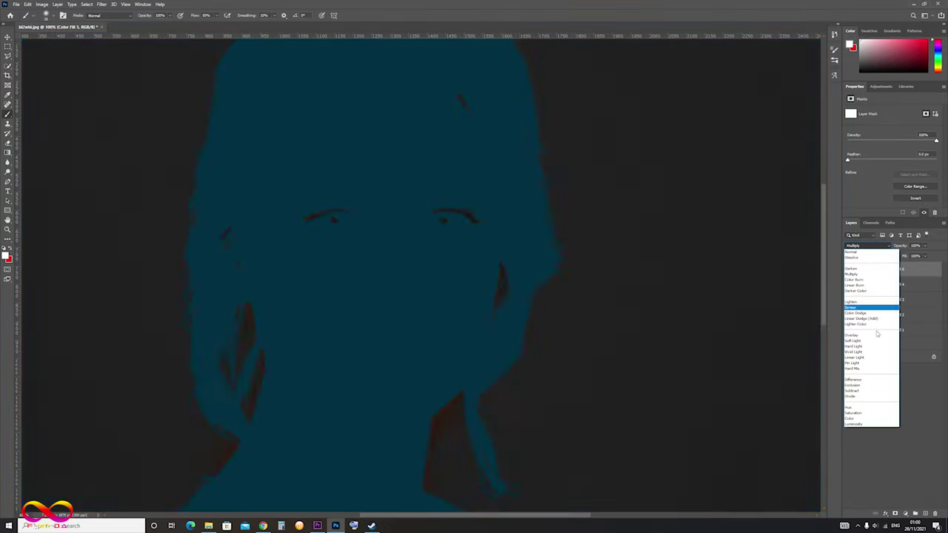
left_click(873, 419)
key("ctrl+i")
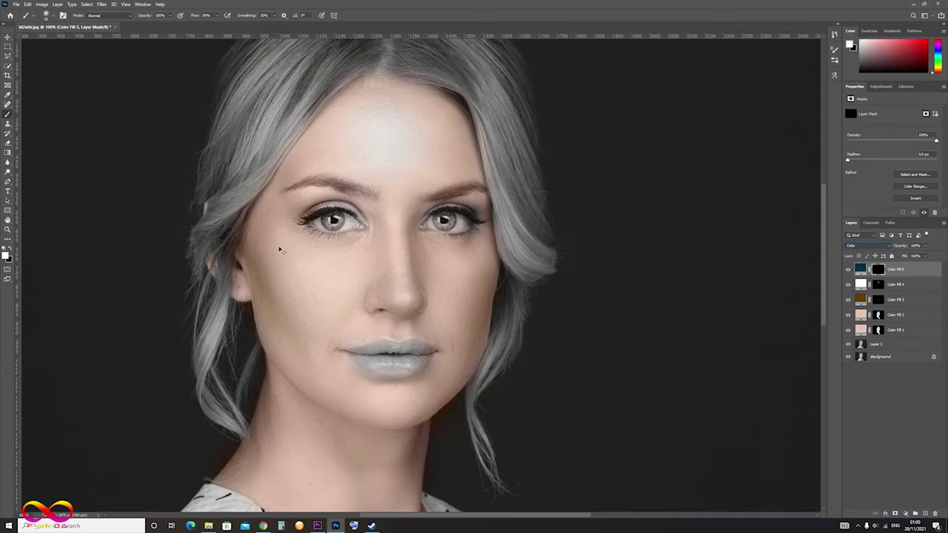
- Paint both irises teal on Color Fill 5's mask at close zoom, then fit the portrait
key("ctrl+plus")
key("ctrl+plus")
mouse_move(134, 103)
left_mouse_down()
mouse_move(137, 114)
mouse_move(170, 109)
left_mouse_up()
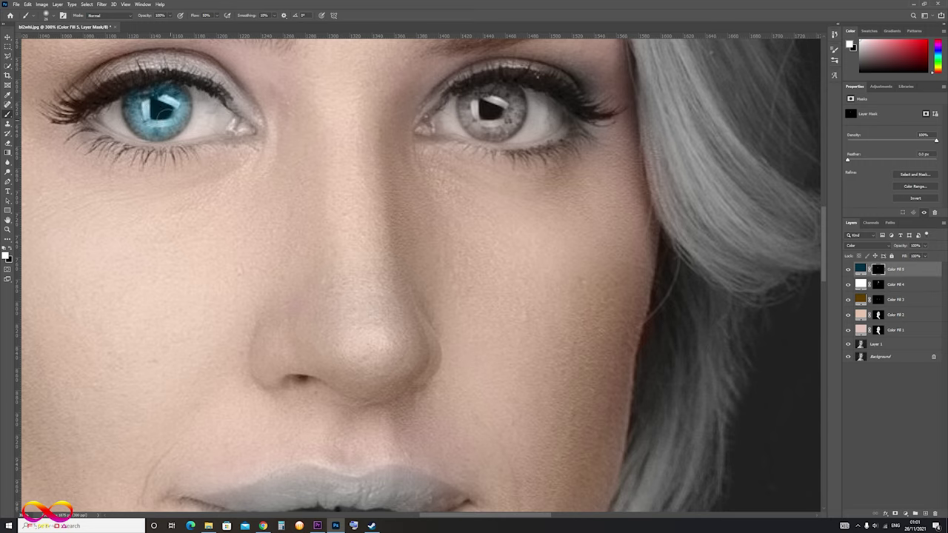
mouse_move(463, 100)
left_mouse_down()
mouse_move(511, 122)
mouse_move(494, 96)
mouse_move(519, 123)
mouse_move(473, 113)
mouse_move(507, 111)
mouse_move(491, 112)
left_mouse_up()
key("ctrl+0")
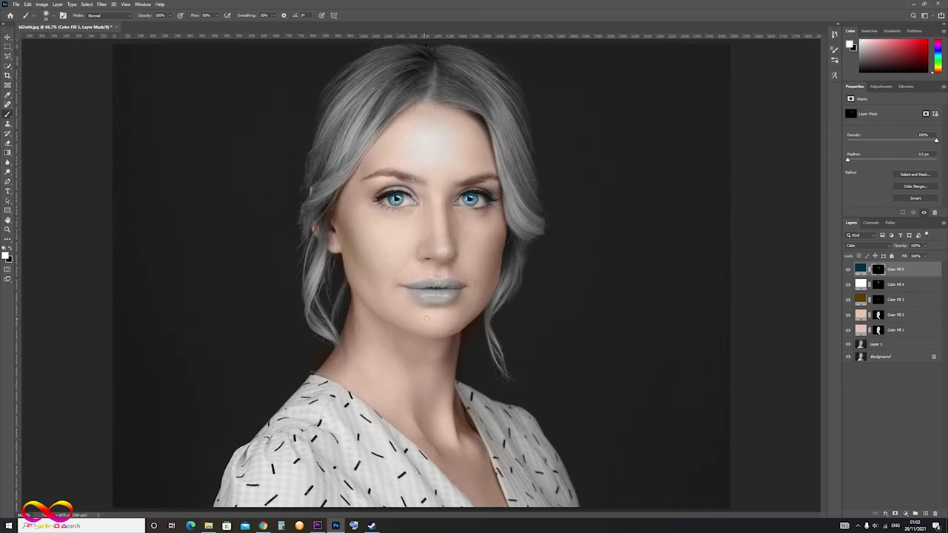
left_click(895, 514)
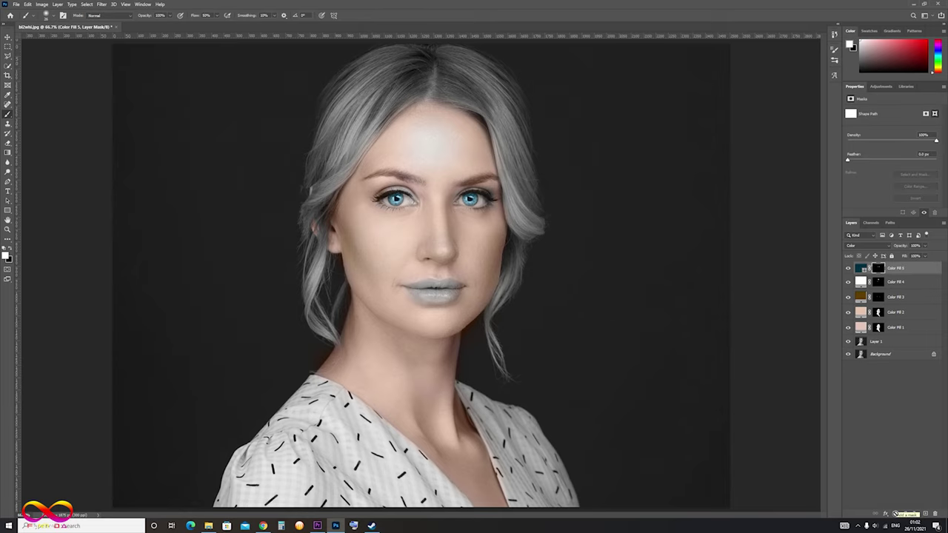
key("ctrl+z")
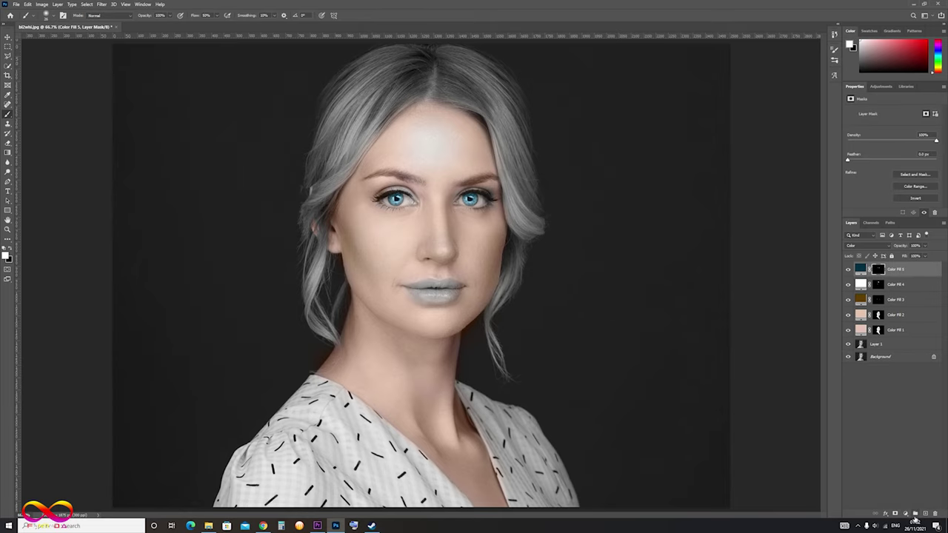
left_click(910, 514)
- Add a dark purple Solid Color fill in Color blend mode with its mask inverted
left_click(904, 383)
left_click(248, 151)
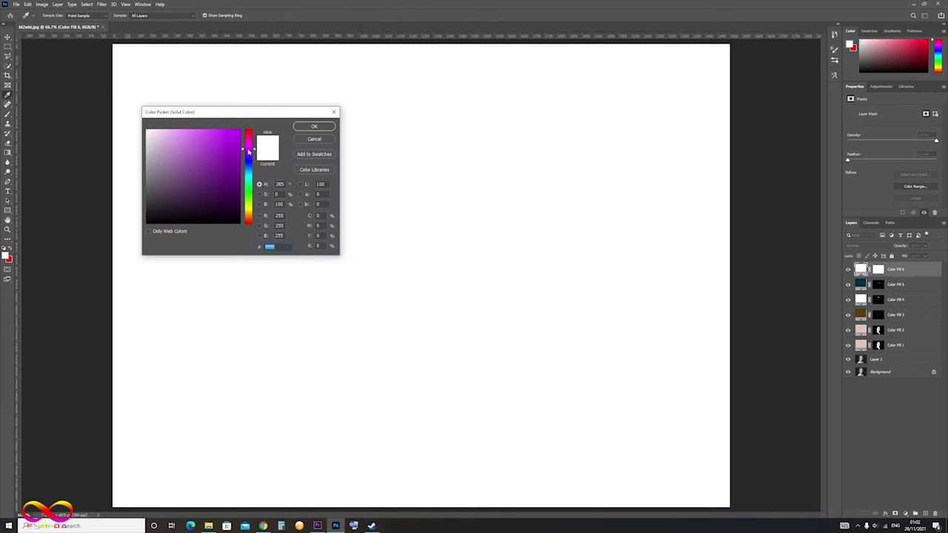
left_click_drag(247, 146, 244, 150)
left_click(238, 178)
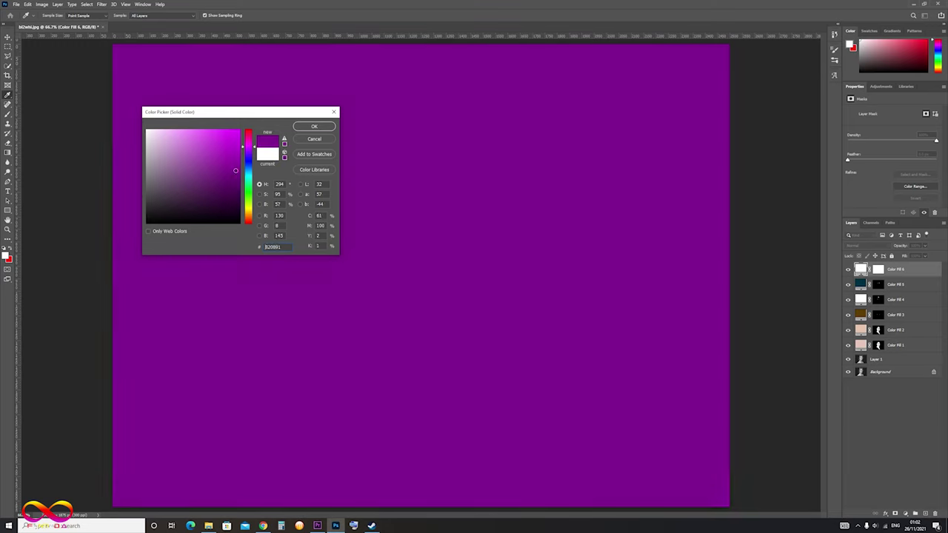
left_click(314, 127)
left_click(878, 246)
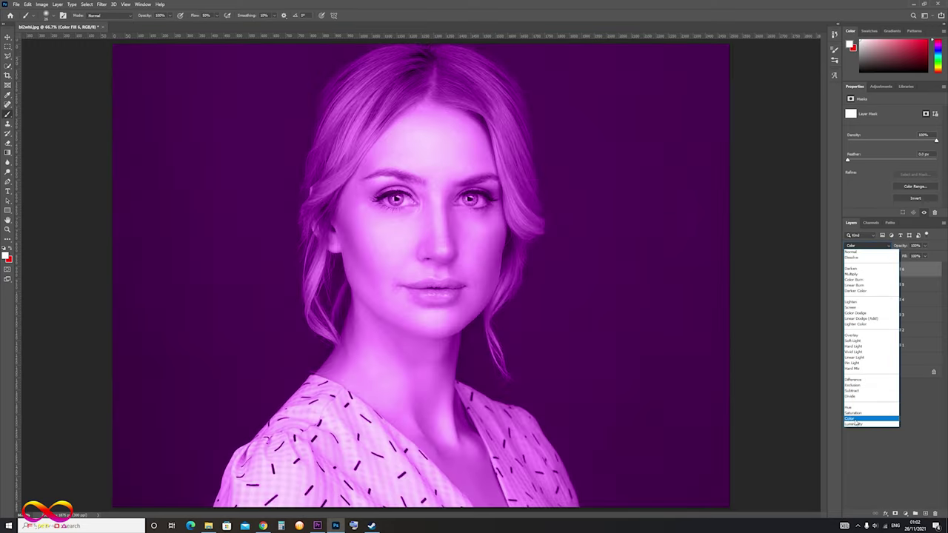
left_click(857, 421)
left_click(878, 269)
key("ctrl+i")
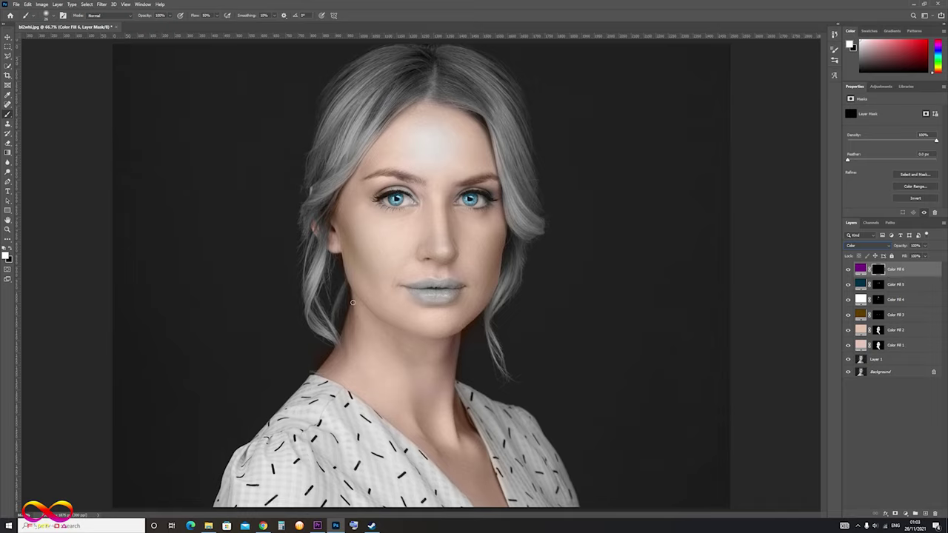
- Paint white across the lips on the purple fill's mask, adjusting brush size, then fit the view
key("ctrl+plus")
key("ctrl+plus")
key("ctrl+plus")
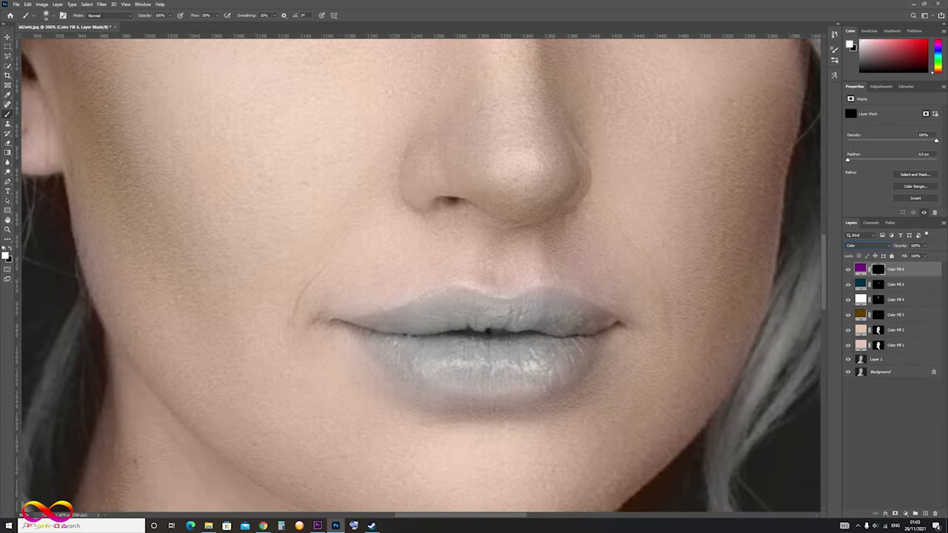
mouse_move(370, 326)
left_mouse_down()
mouse_move(582, 311)
mouse_move(453, 306)
mouse_move(397, 363)
mouse_move(511, 389)
mouse_move(567, 348)
mouse_move(403, 338)
mouse_move(552, 339)
mouse_move(428, 331)
left_mouse_up()
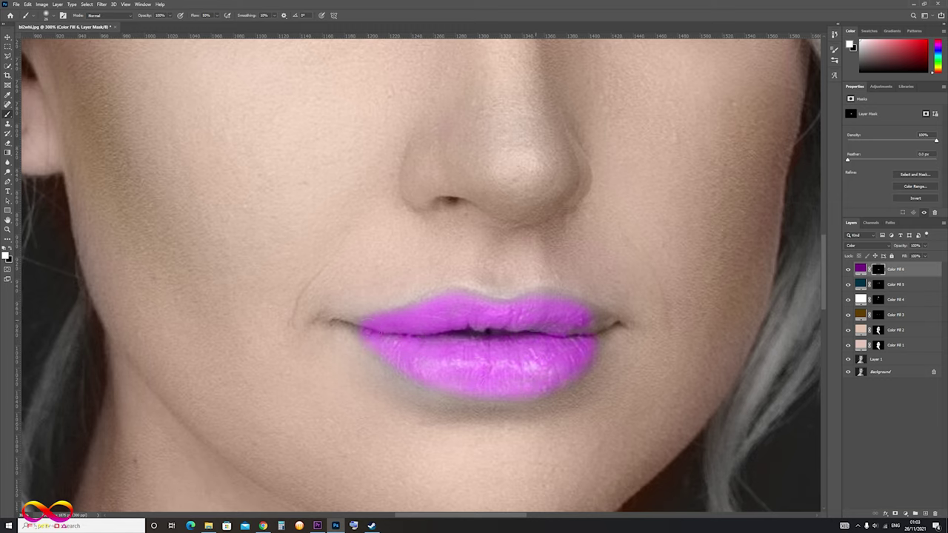
left_click_drag(596, 323, 616, 324)
left_click(54, 17)
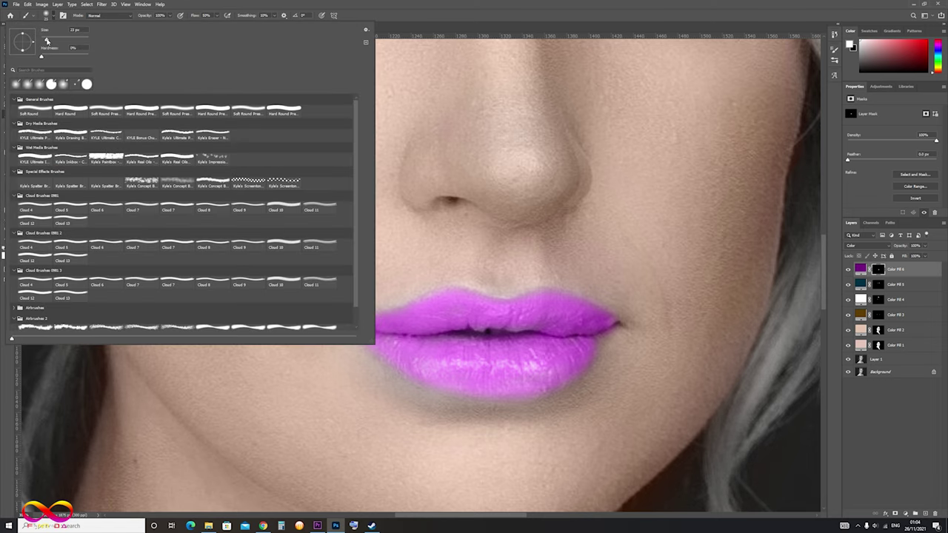
key("Return")
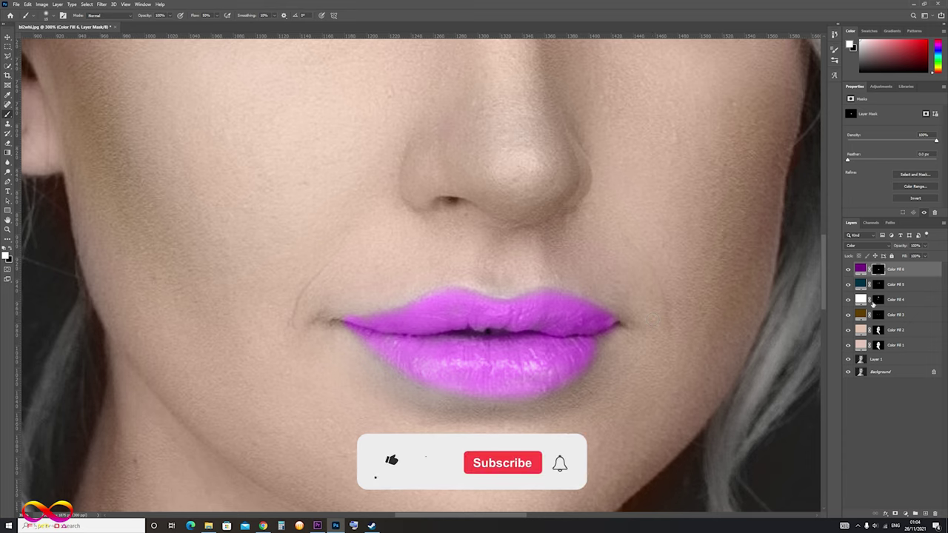
key("alt+bracketleft")
key("alt+bracketleft")
left_click(54, 16)
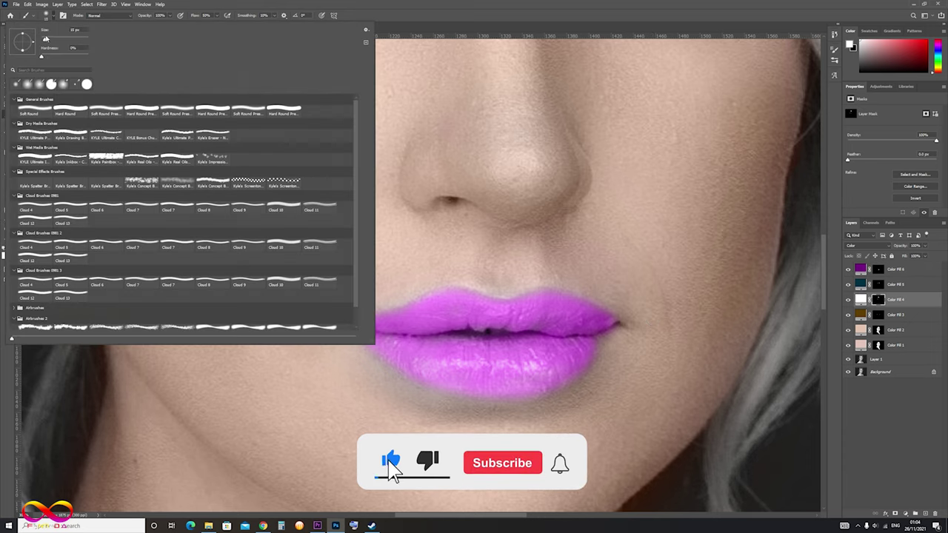
key("Return")
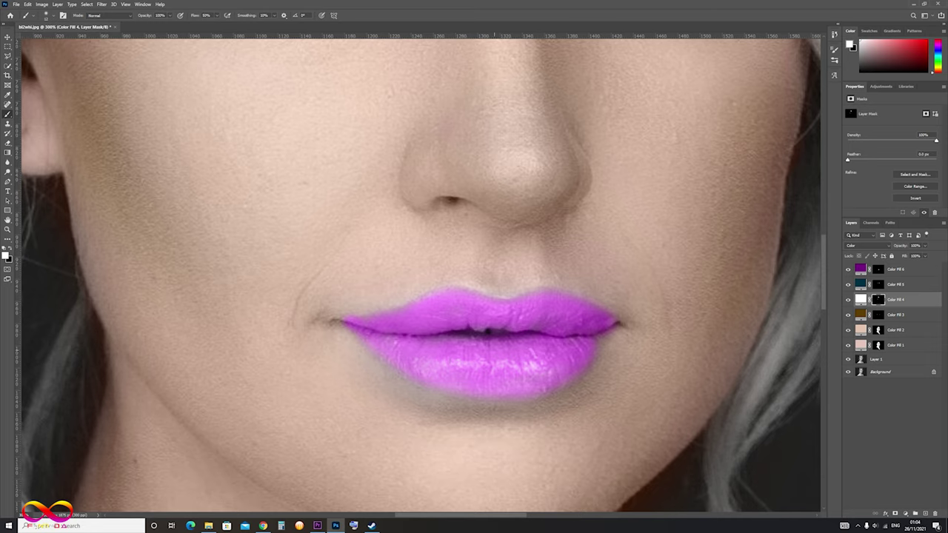
key("alt+bracketright")
key("alt+bracketright")
left_click(879, 299)
key("ctrl+0")
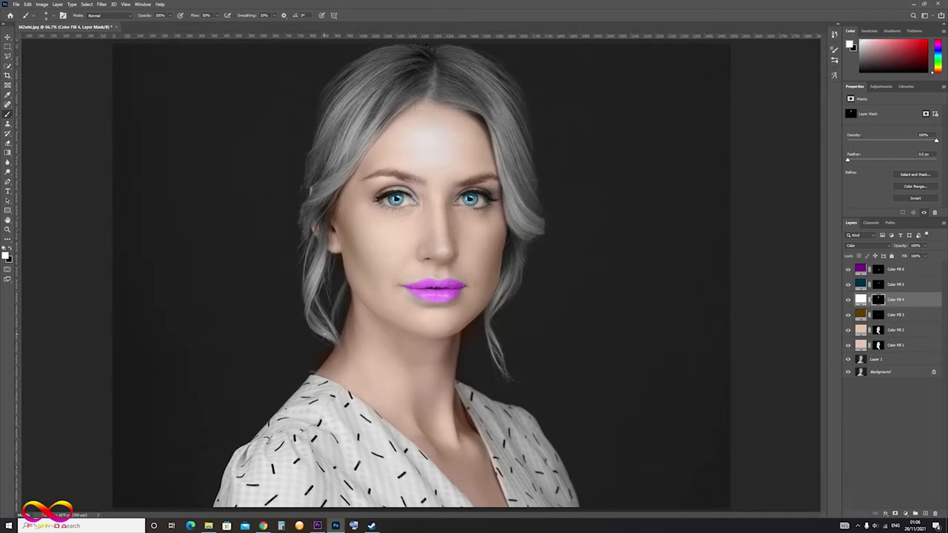
- Zoom in on the face, select the lip layer Color Fill 6 and adjust brush settings
key("ctrl+plus")
key("ctrl+plus")
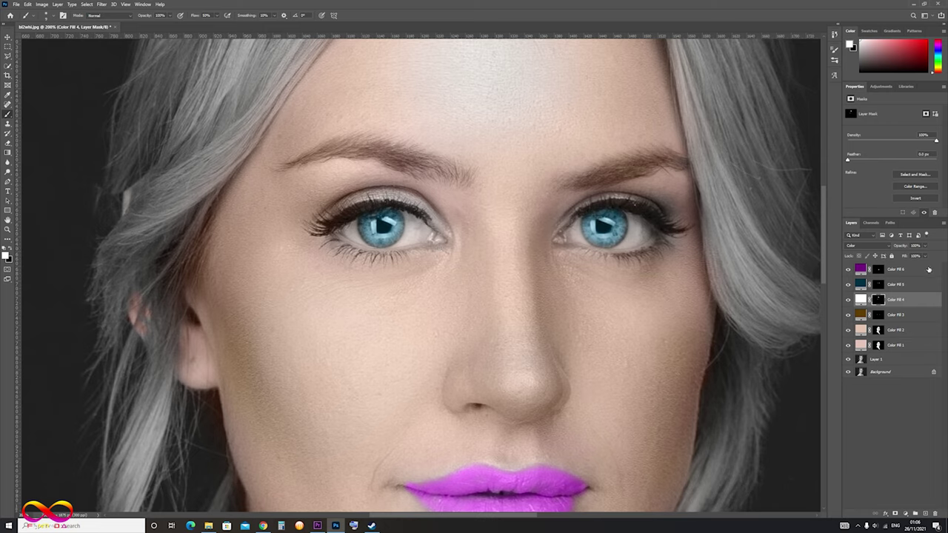
left_click(929, 271)
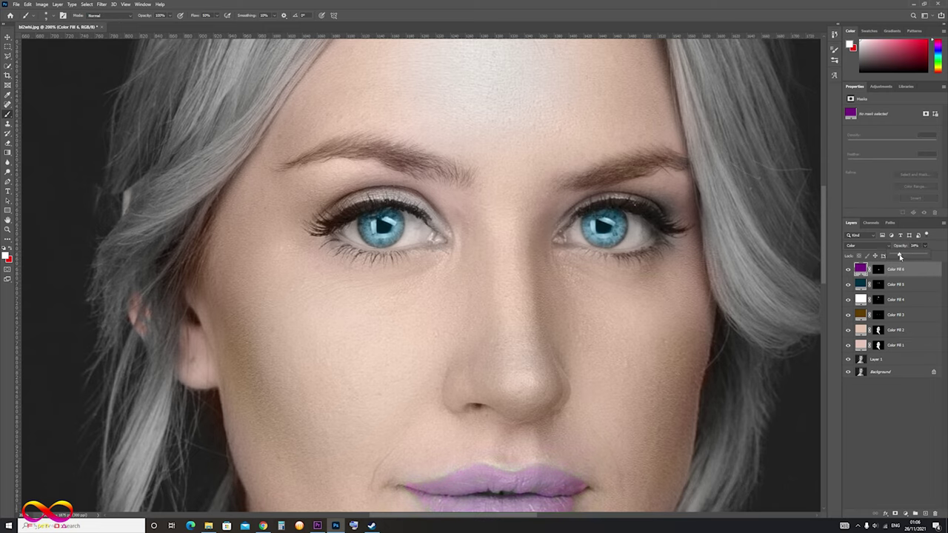
scroll(648, 383, "down", 2)
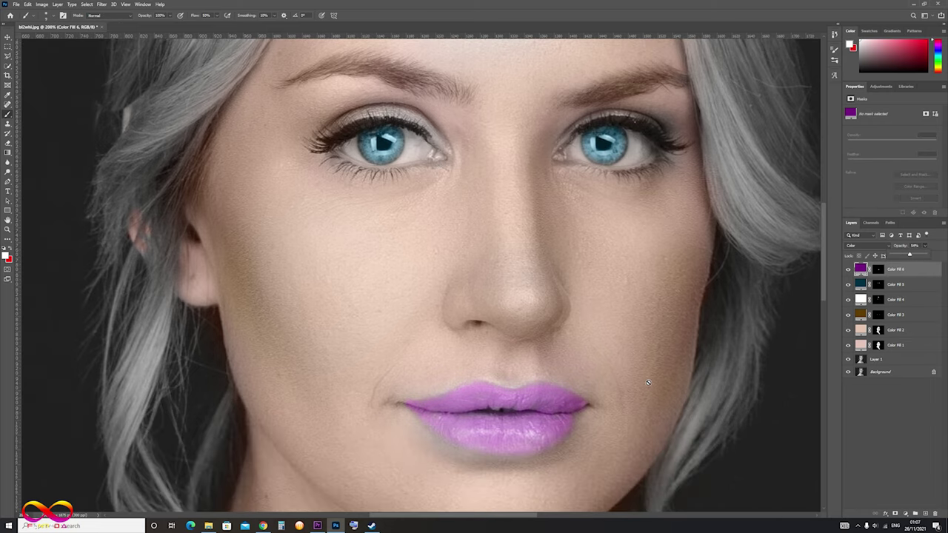
left_click(908, 333)
left_click(46, 16)
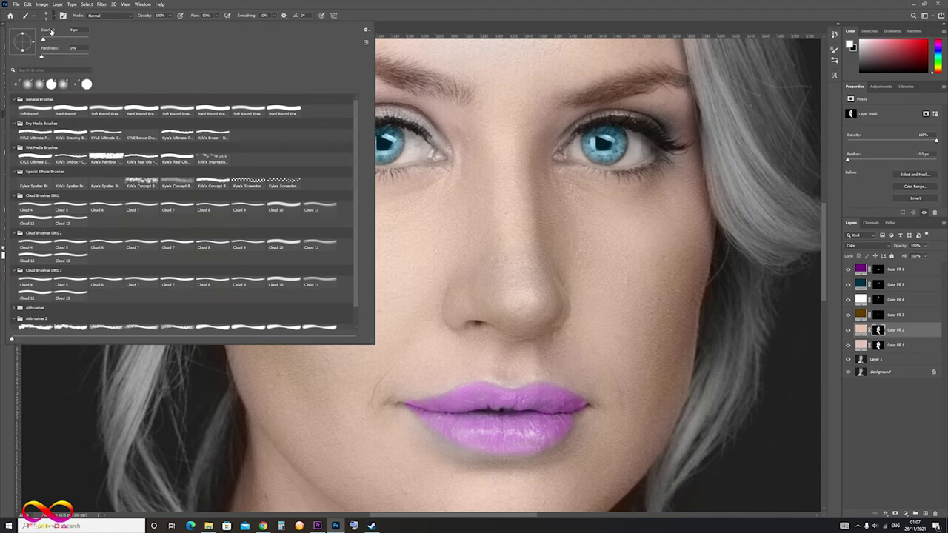
key("Return")
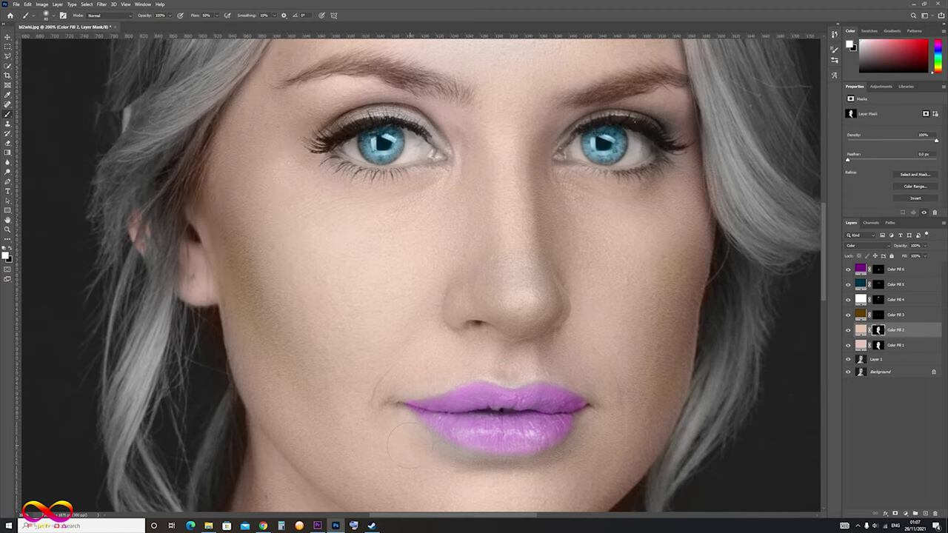
key("alt+shift+bracketright")
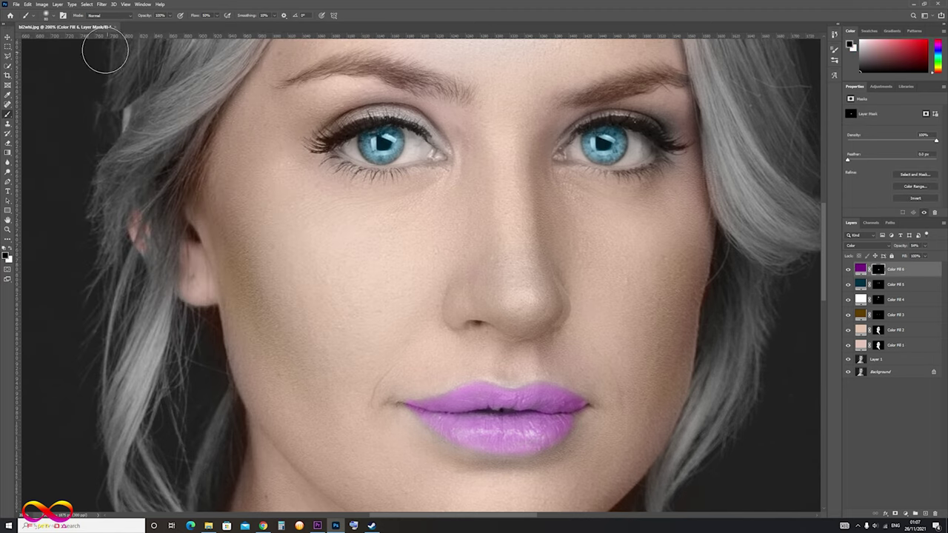
left_click(46, 16)
key("Return")
- Make the brush slightly smaller to touch up the lip mask, then fit the portrait on screen
scroll(507, 416, "up", 3)
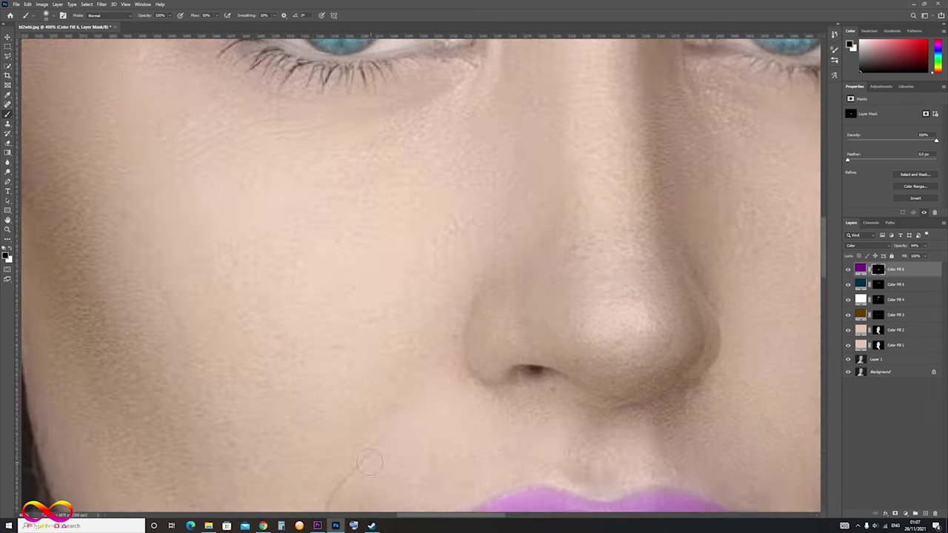
left_click(46, 15)
left_click_drag(43, 41, 41, 41)
key("Return")
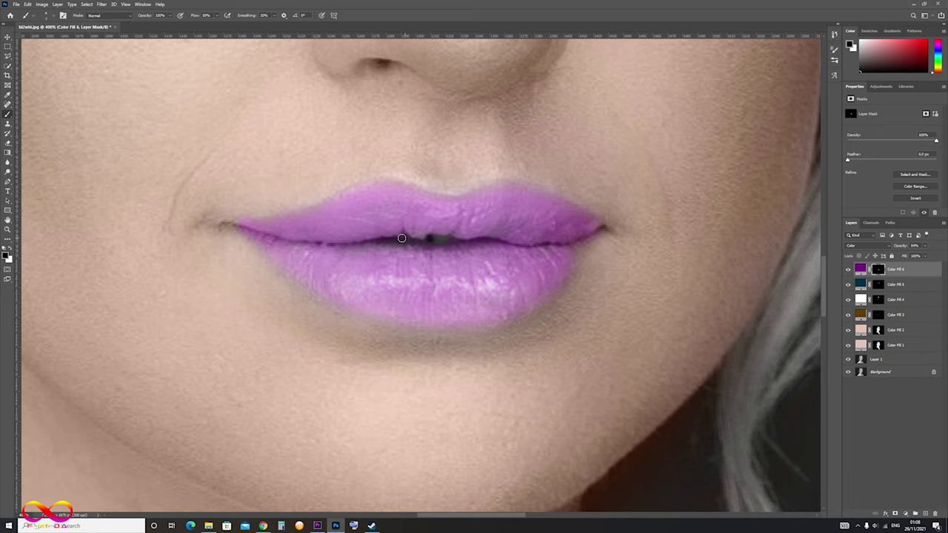
left_click(46, 16)
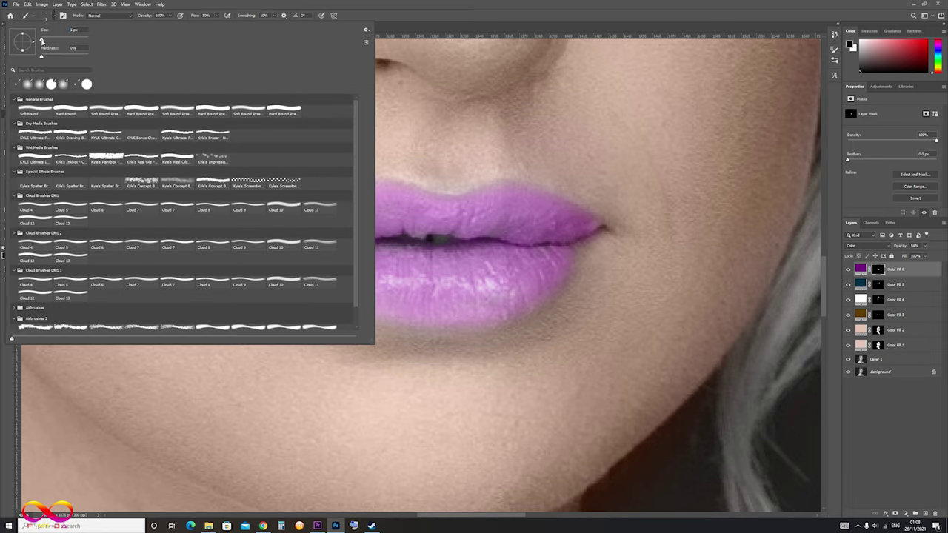
key("Return")
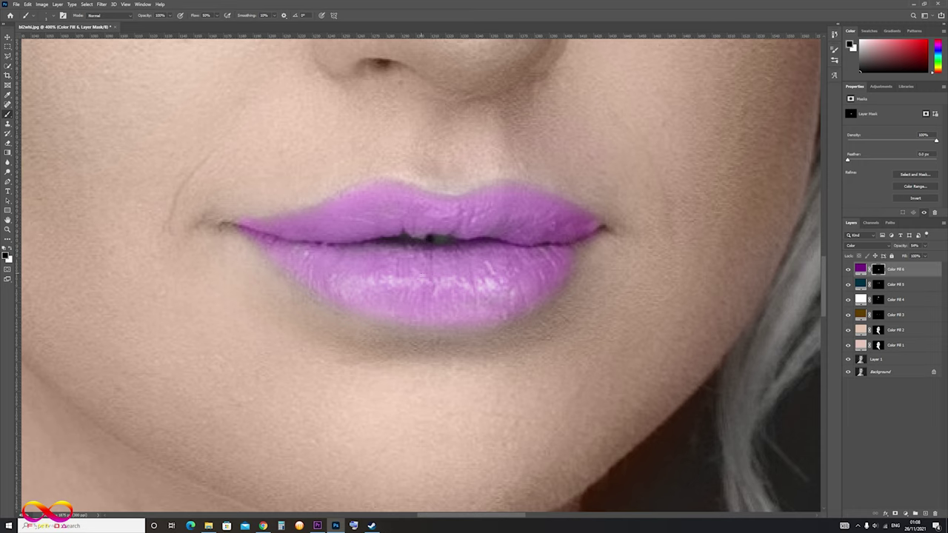
key("ctrl+0")
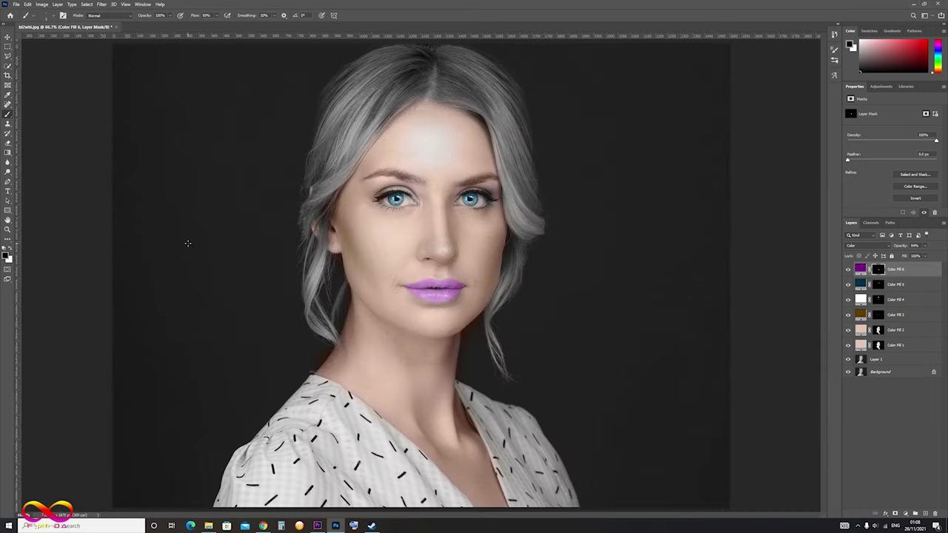
- Add an olive-yellow (#473e03) Solid Color fill in Color blend mode with an inverted mask
left_click(46, 16)
double_click(313, 127)
left_click(906, 513)
left_click(904, 385)
left_click(236, 213)
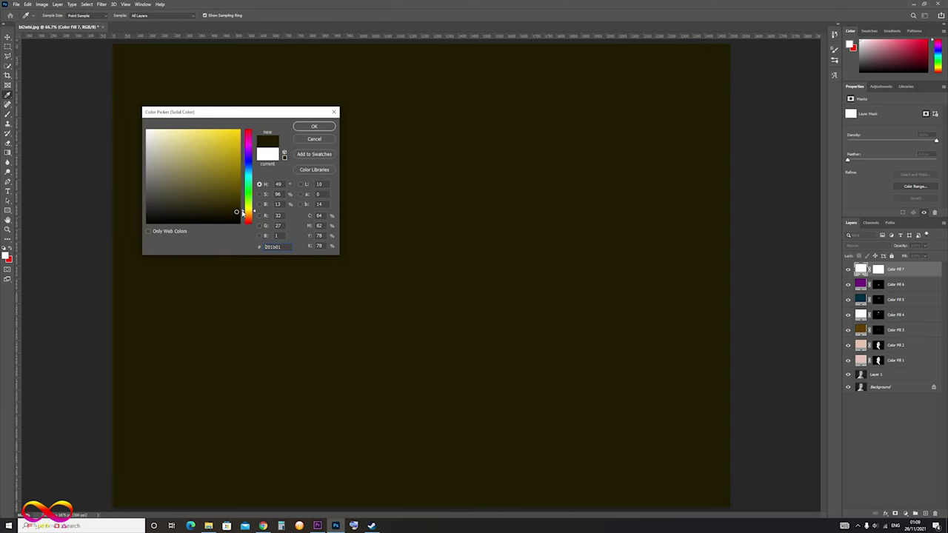
left_click_drag(245, 218, 237, 198)
left_click(235, 195)
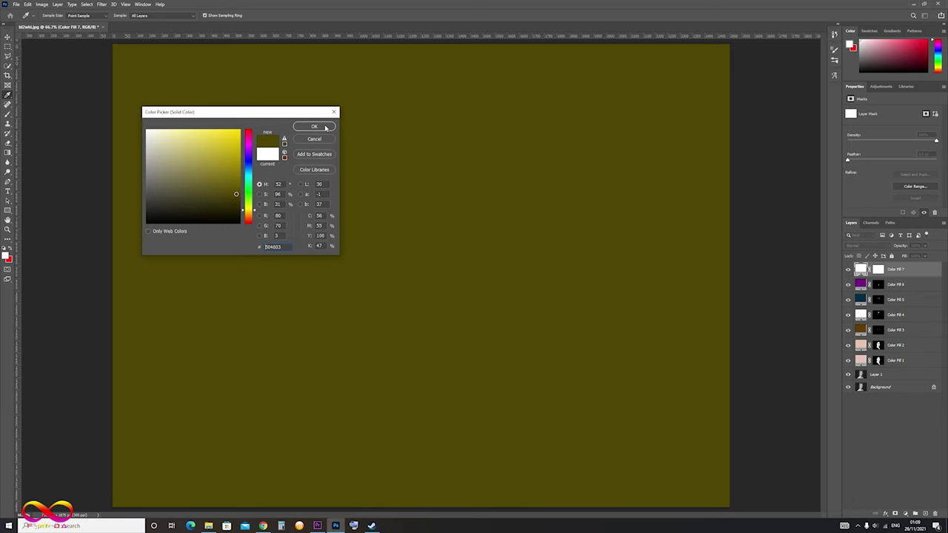
left_click(314, 127)
left_click(867, 245)
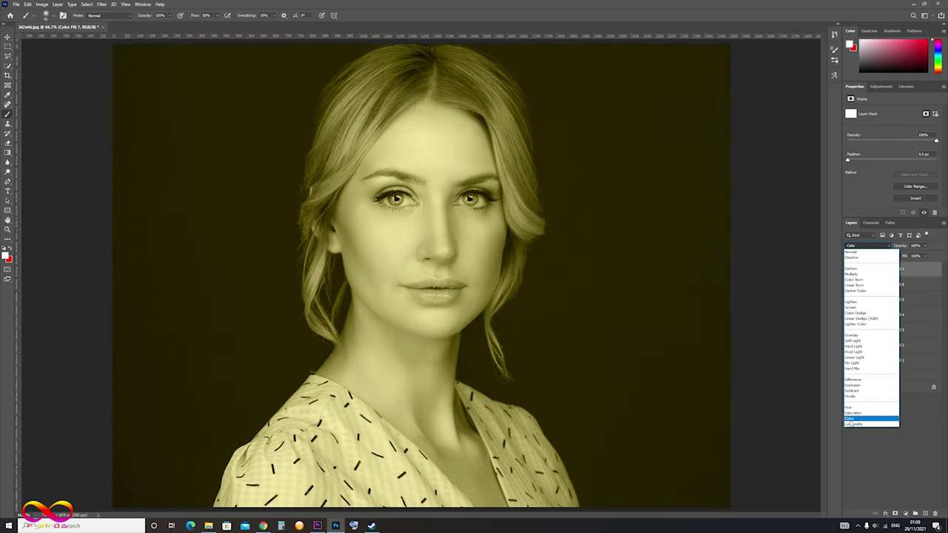
left_click(857, 421)
key("ctrl+i")
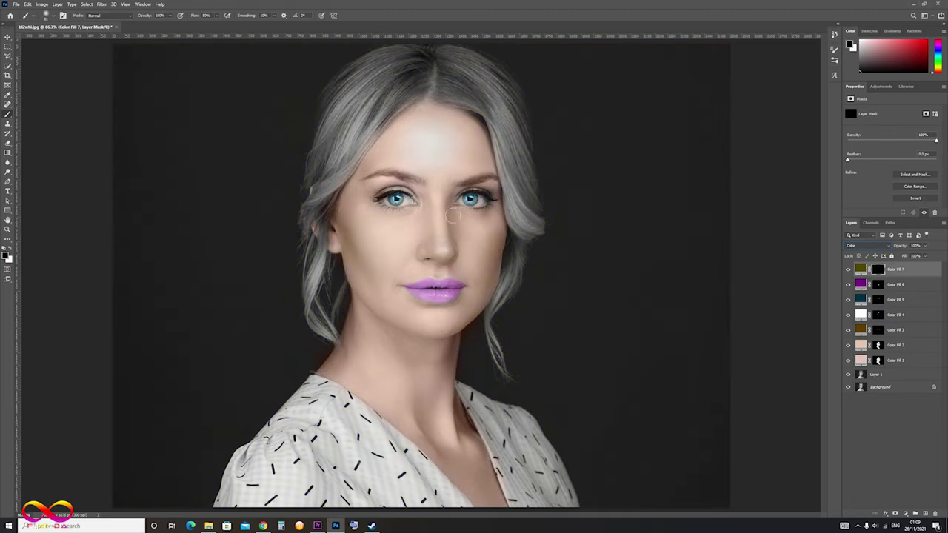
- Paint the olive tint over the left-side hair down to its tips, using brush size 47
left_click(11, 250)
left_click_drag(420, 88, 402, 101)
mouse_move(342, 154)
left_mouse_down()
mouse_move(359, 112)
mouse_move(403, 59)
mouse_move(336, 98)
mouse_move(339, 82)
mouse_move(419, 68)
mouse_move(321, 183)
mouse_move(313, 178)
left_mouse_up()
scroll(338, 148, "up", 5)
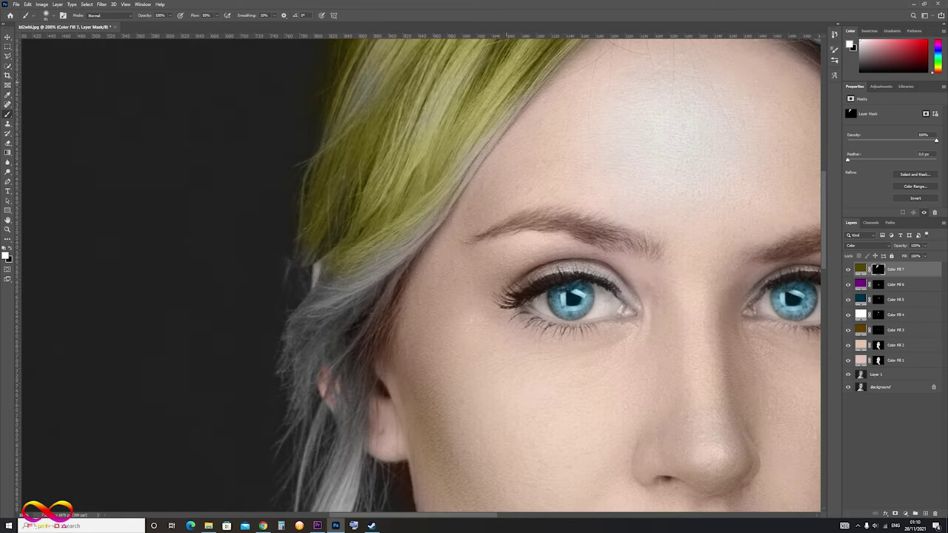
left_click(49, 15)
left_click_drag(62, 44, 53, 44)
key("Return")
mouse_move(394, 248)
left_mouse_down()
mouse_move(302, 323)
mouse_move(335, 345)
left_mouse_up()
left_click_drag(390, 293, 339, 491)
scroll(345, 123, "down", 5)
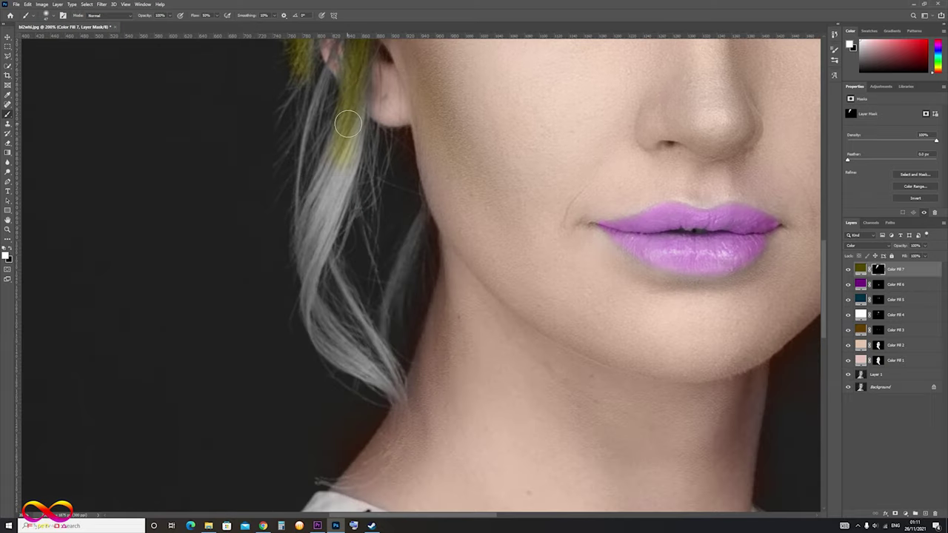
mouse_move(315, 217)
left_mouse_down()
mouse_move(314, 296)
mouse_move(350, 358)
mouse_move(391, 386)
left_mouse_up()
- Paint the tint over the right-side hair from the parting down to its tips
scroll(321, 115, "up", 2)
scroll(319, 300, "up", 1)
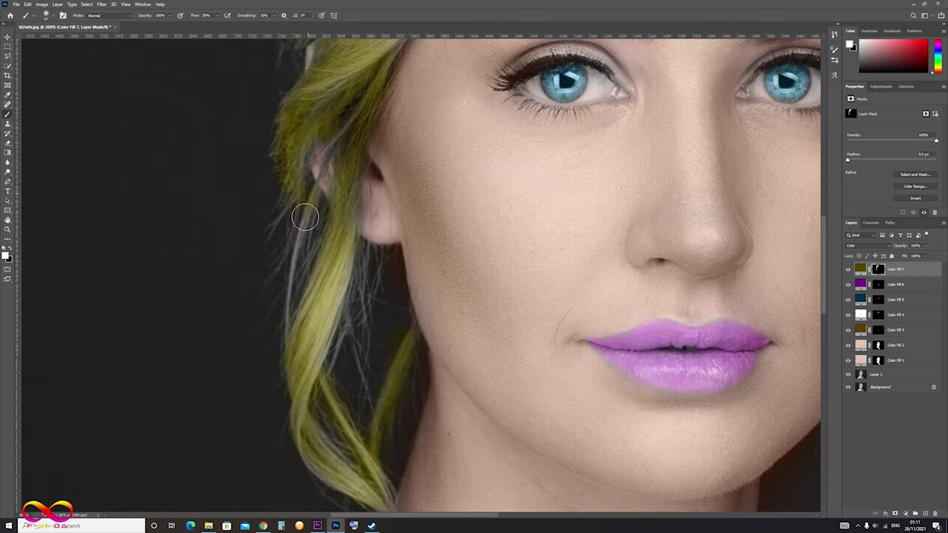
scroll(349, 307, "up", 4)
scroll(349, 307, "up", 1)
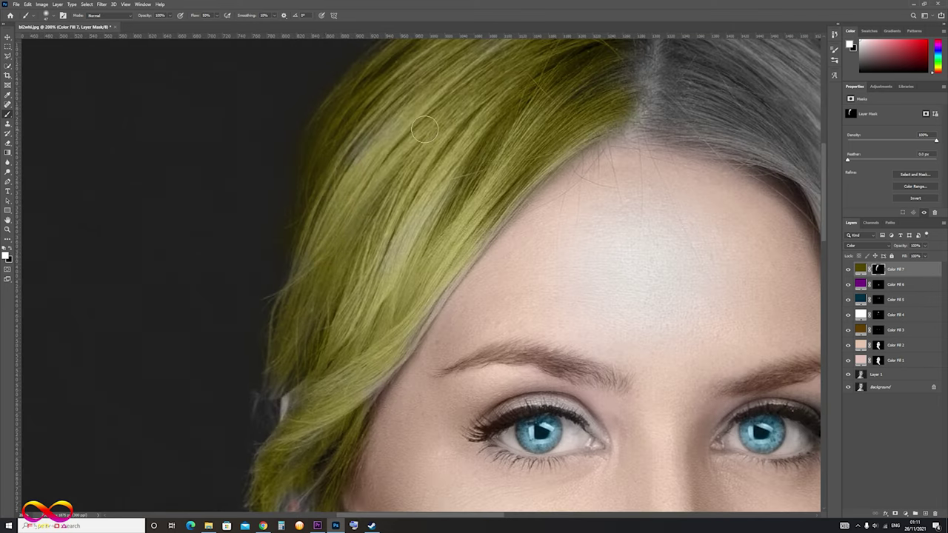
scroll(444, 178, "up", 5)
scroll(445, 178, "right", 3)
mouse_move(529, 309)
left_mouse_down()
mouse_move(541, 275)
mouse_move(518, 212)
mouse_move(620, 377)
mouse_move(683, 380)
left_mouse_up()
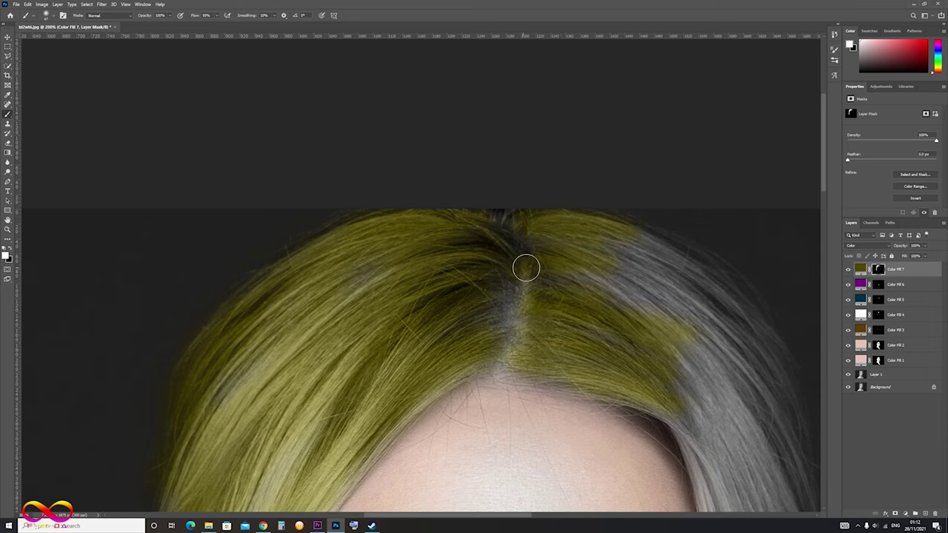
left_click_drag(525, 267, 652, 254)
scroll(536, 250, "down", 4)
scroll(536, 249, "right", 4)
mouse_move(552, 116)
left_mouse_down()
mouse_move(500, 144)
mouse_move(603, 282)
mouse_move(484, 182)
left_mouse_up()
scroll(532, 367, "down", 1)
scroll(532, 367, "right", 1)
scroll(533, 367, "down", 3)
scroll(533, 367, "right", 3)
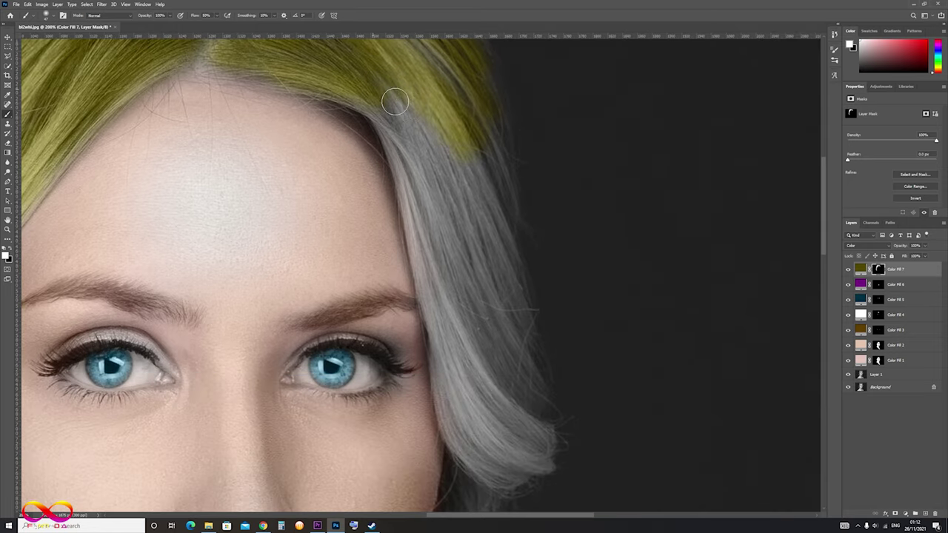
mouse_move(506, 262)
left_mouse_down()
mouse_move(390, 131)
mouse_move(538, 398)
mouse_move(392, 146)
mouse_move(502, 426)
mouse_move(515, 381)
left_mouse_up()
- Tint the lower hair strands to their tips and set the zoom to 66.7%
left_click_drag(503, 436, 468, 292)
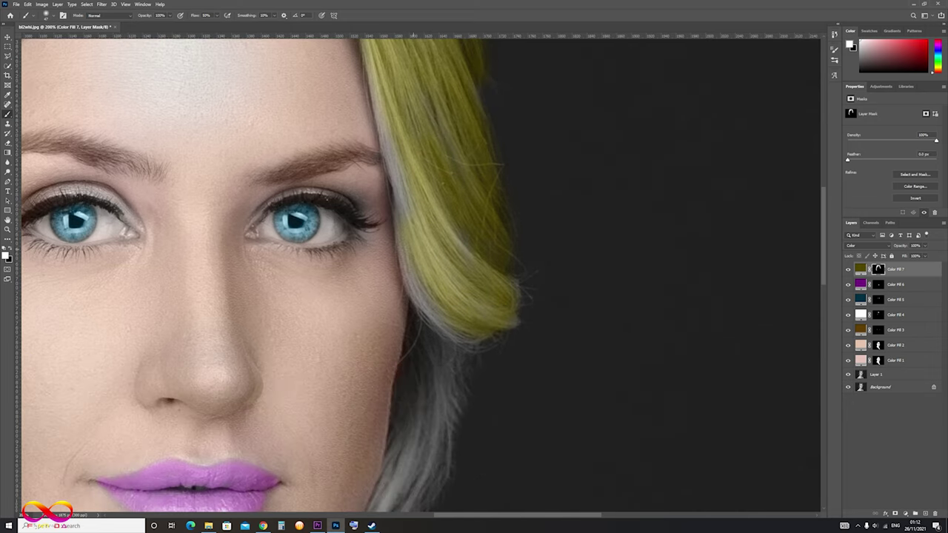
left_click_drag(428, 440, 417, 332)
mouse_move(435, 271)
left_mouse_down()
mouse_move(393, 422)
mouse_move(356, 206)
mouse_move(391, 319)
left_mouse_up()
left_click(49, 16)
key("Return")
left_click_drag(349, 264, 395, 366)
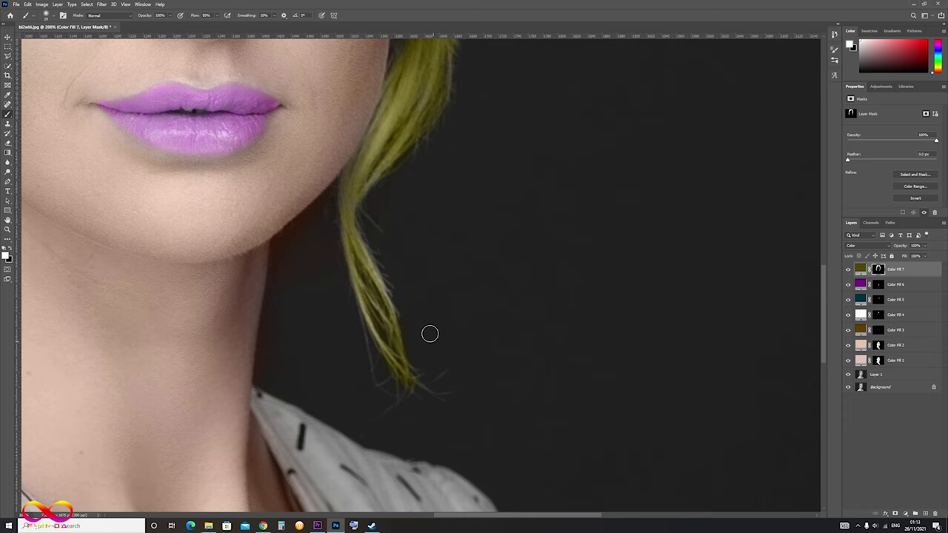
key("ctrl+minus")
key("ctrl+minus")
key("ctrl+minus")
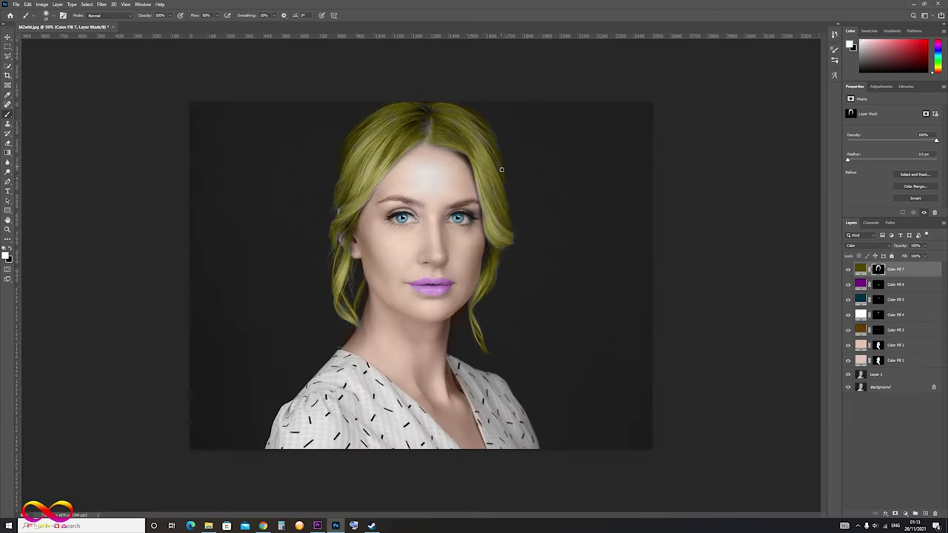
key("ctrl+plus")
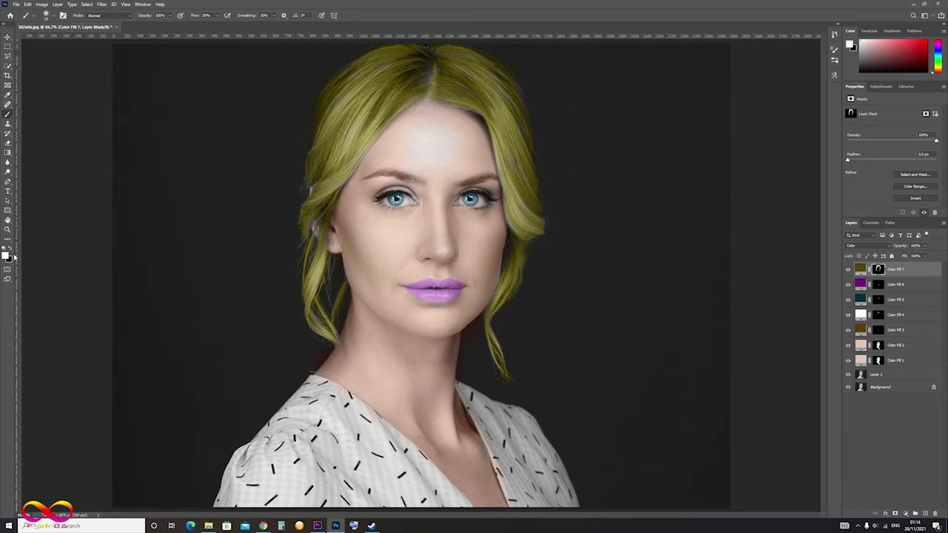
- Touch up the masks with black and white, including Color Fill 2's skin mask, using a smaller brush
key("x")
left_click(54, 18)
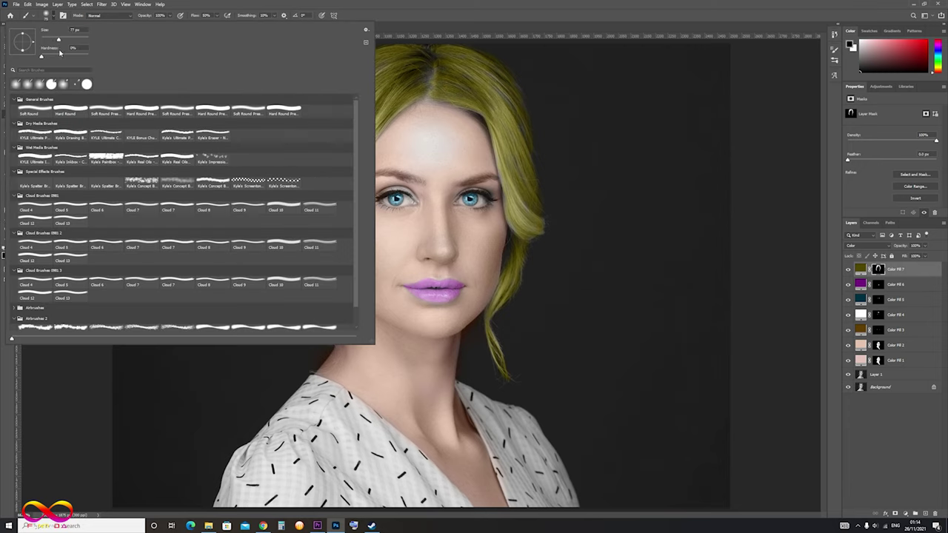
key("Return")
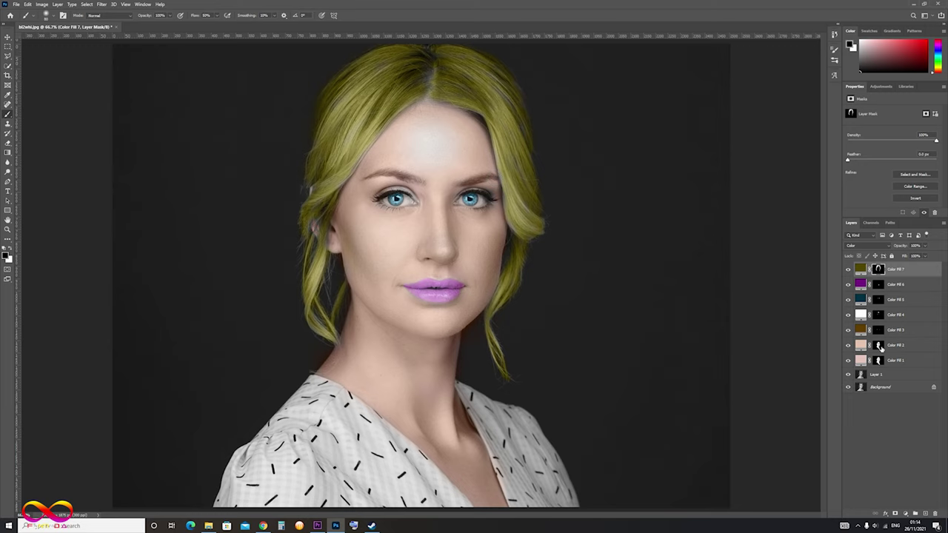
left_click(883, 347)
key("x")
left_click(55, 19)
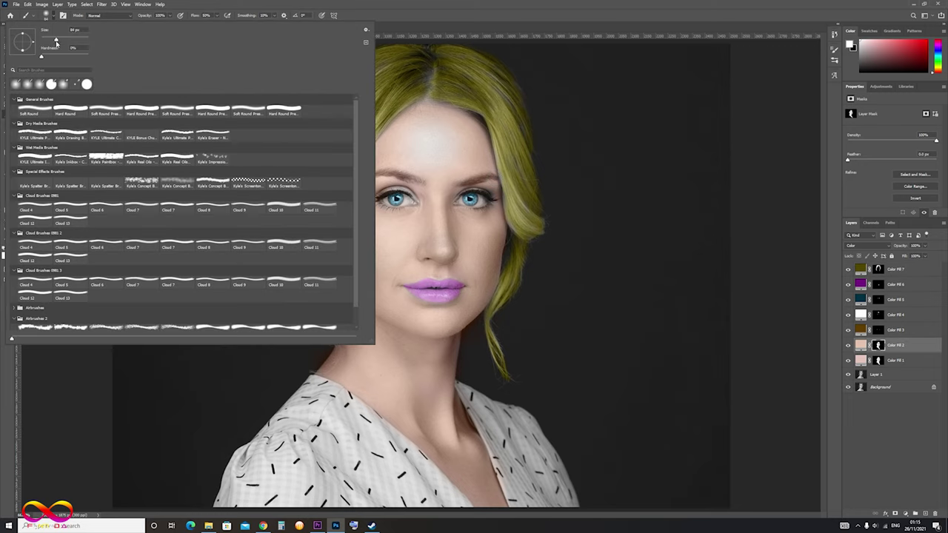
key("Return")
scroll(294, 259, "up", 5)
left_click(50, 16)
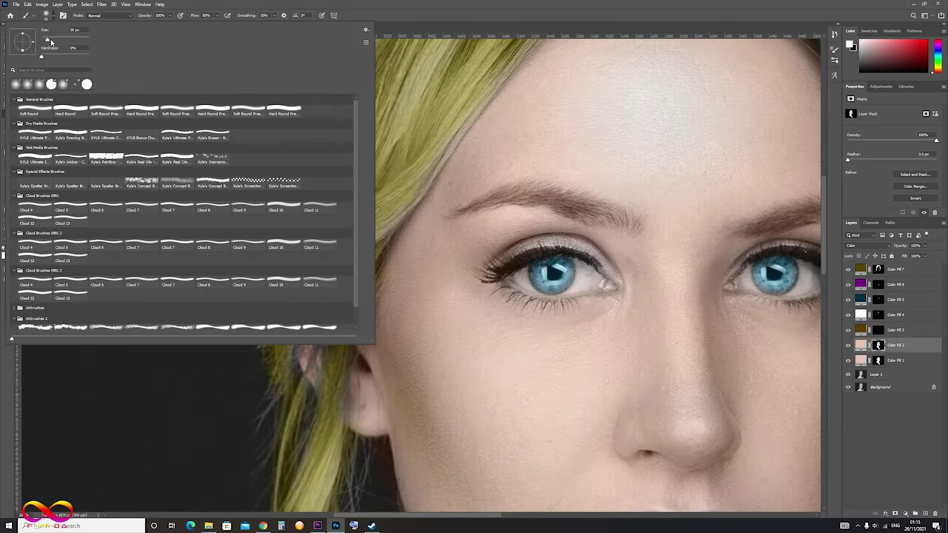
left_click(48, 42)
key("Return")
scroll(322, 272, "down", 5)
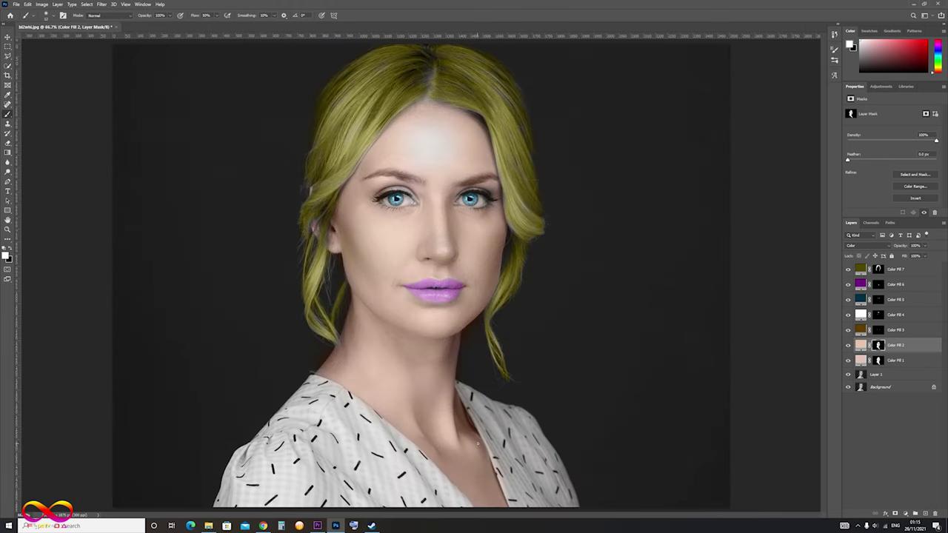
left_click(902, 377)
- Duplicate the photo layer as Layer 1 copy and switch to the Lasso tool
key("ctrl+j")
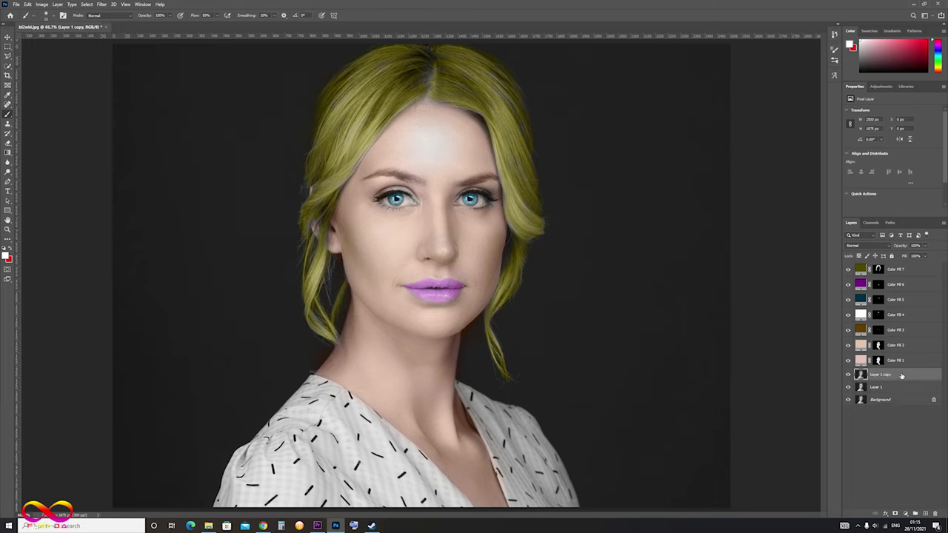
left_click(6, 56)
scroll(159, 466, "up", 1)
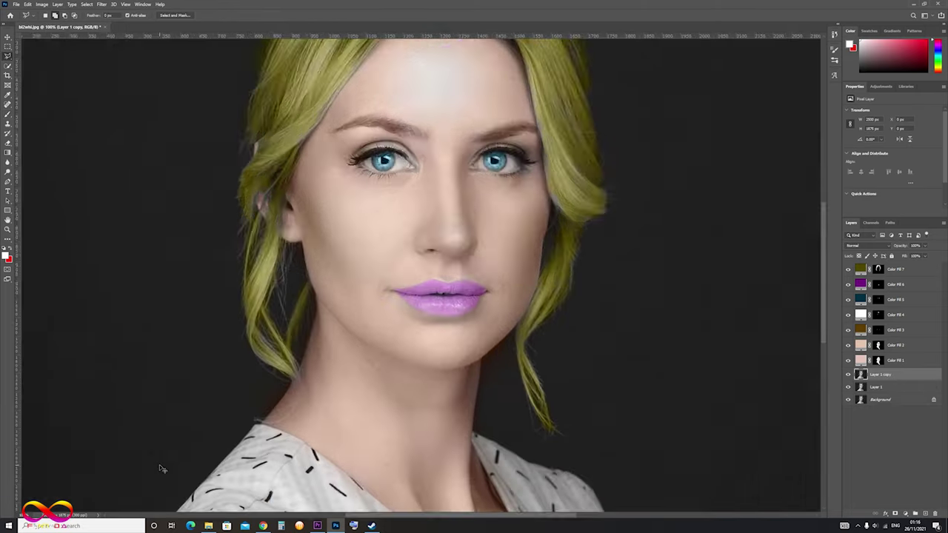
scroll(159, 466, "up", 2)
scroll(198, 406, "up", 2)
scroll(140, 474, "down", 2)
scroll(148, 491, "up", 1)
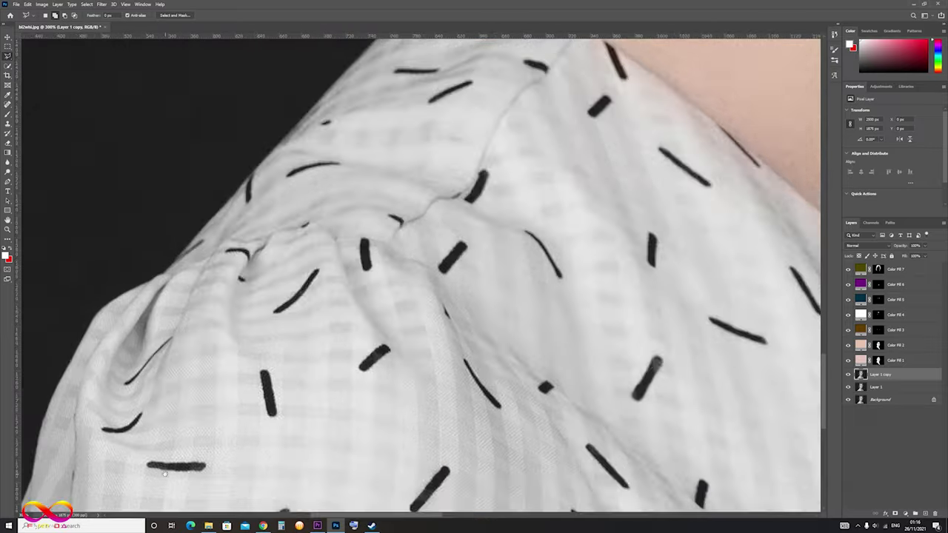
scroll(243, 378, "up", 2)
- Trace the selection along the blouse edge, up the shoulder and across it
left_click(247, 347)
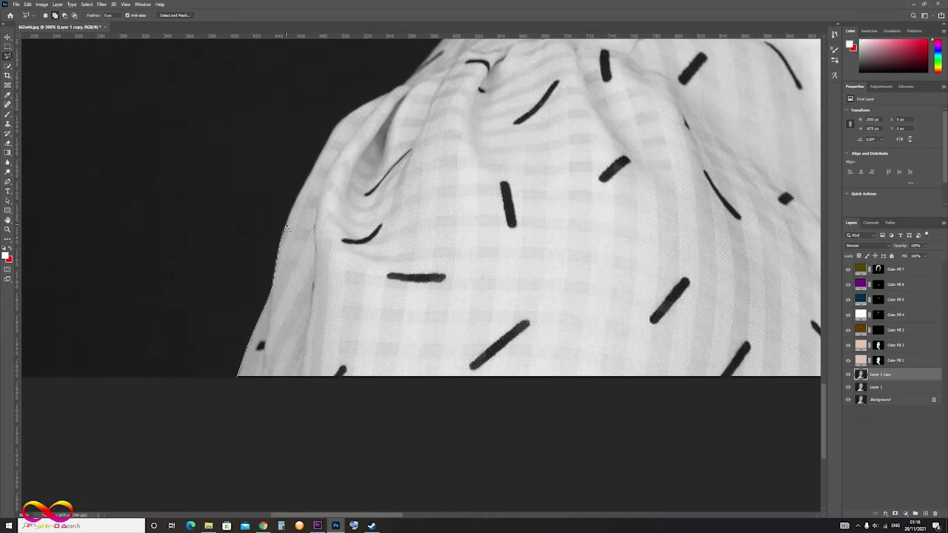
left_click_drag(271, 296, 305, 182)
scroll(317, 137, "up", 3)
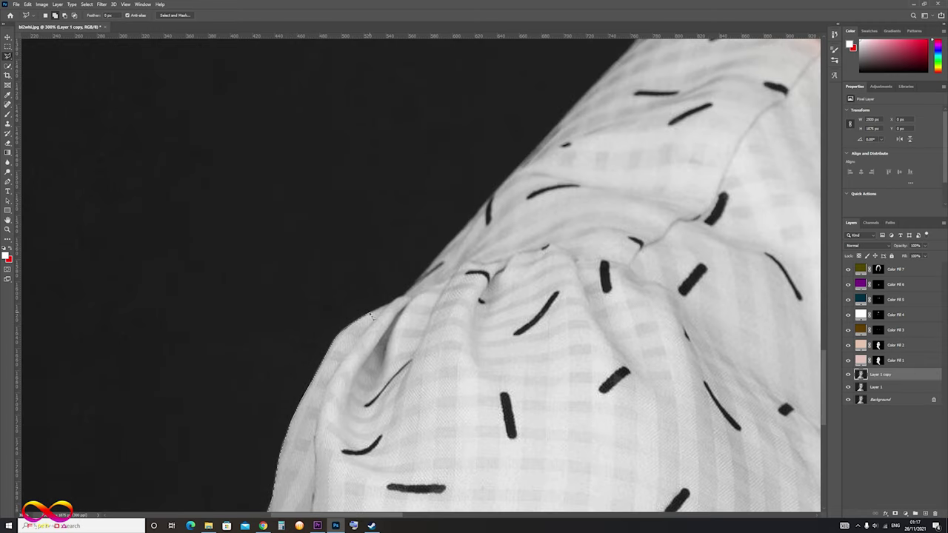
left_click_drag(338, 338, 395, 303)
scroll(486, 148, "up", 2)
mouse_move(425, 353)
left_mouse_down()
mouse_move(465, 331)
mouse_move(671, 104)
mouse_move(704, 103)
mouse_move(713, 115)
mouse_move(511, 103)
mouse_move(615, 147)
mouse_move(648, 175)
mouse_move(445, 185)
mouse_move(545, 295)
mouse_move(628, 363)
mouse_move(397, 190)
mouse_move(671, 480)
mouse_move(648, 444)
mouse_move(685, 504)
left_mouse_up()
scroll(180, 470, "down", 3)
scroll(381, 349, "up", 3)
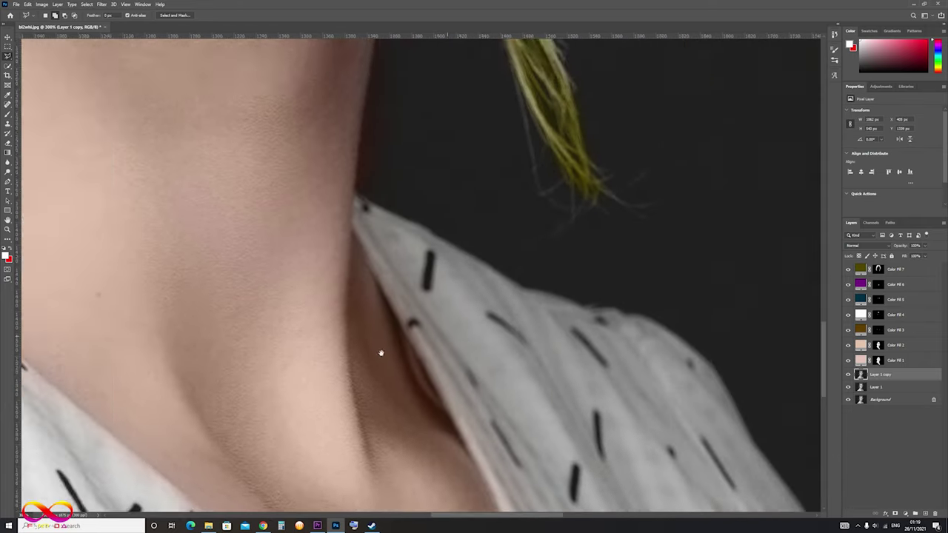
- Trace the collar's upper edge to close the blouse selection, then fit the whole image
left_click(264, 163)
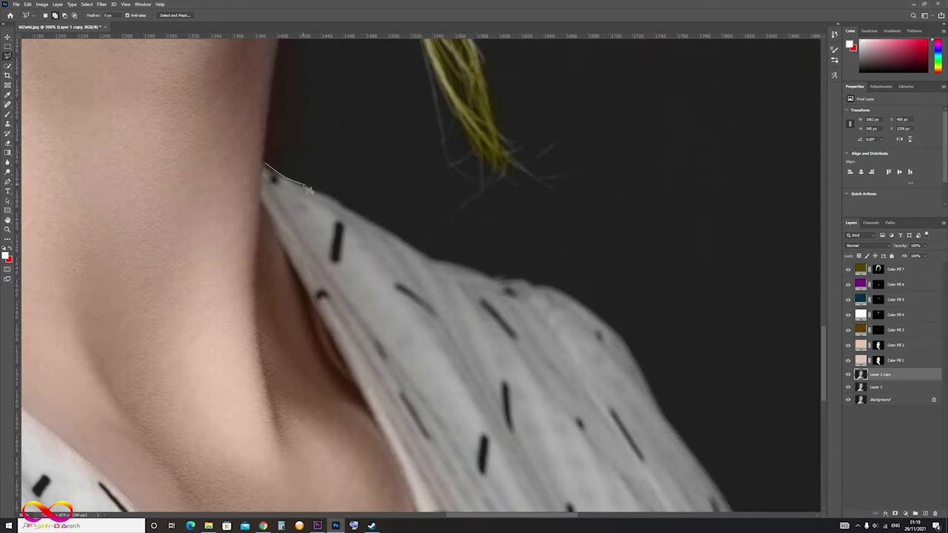
mouse_move(311, 196)
left_mouse_down()
mouse_move(319, 191)
mouse_move(375, 223)
left_mouse_up()
mouse_move(433, 260)
left_mouse_down()
mouse_move(576, 299)
mouse_move(662, 406)
mouse_move(667, 342)
mouse_move(758, 467)
mouse_move(767, 275)
mouse_move(800, 349)
mouse_move(744, 425)
mouse_move(743, 441)
mouse_move(419, 444)
mouse_move(320, 189)
mouse_move(315, 393)
mouse_move(258, 307)
mouse_move(215, 281)
mouse_move(241, 291)
mouse_move(227, 233)
mouse_move(178, 128)
mouse_move(182, 95)
left_mouse_up()
scroll(662, 406, "down", 2)
scroll(763, 482, "down", 5)
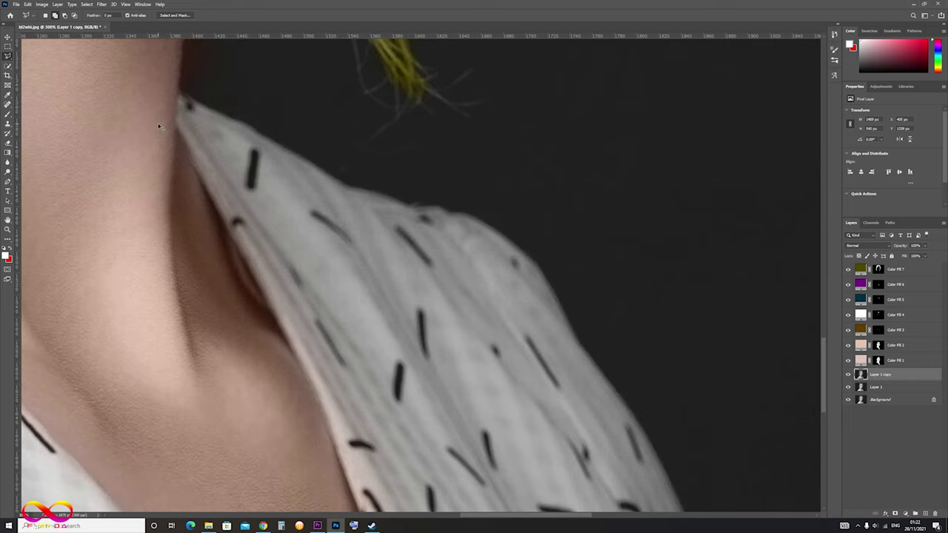
key("ctrl+0")
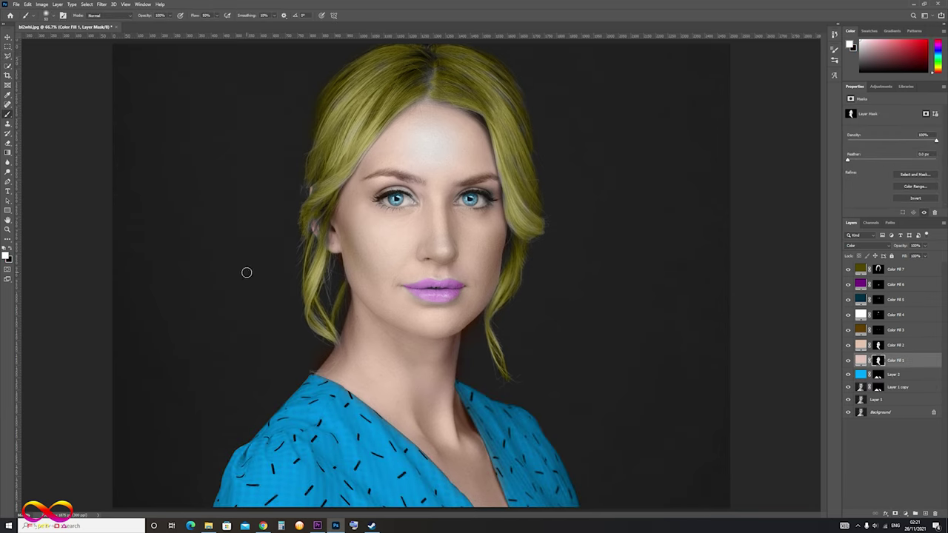
- Set black as the foreground colour and zoom in on the face
left_click(10, 250)
key("ctrl+plus")
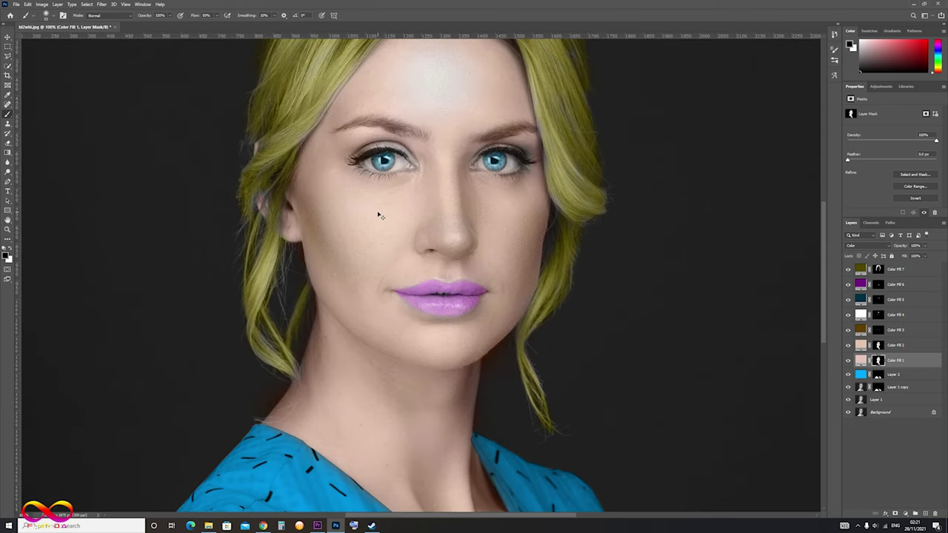
key("ctrl+plus")
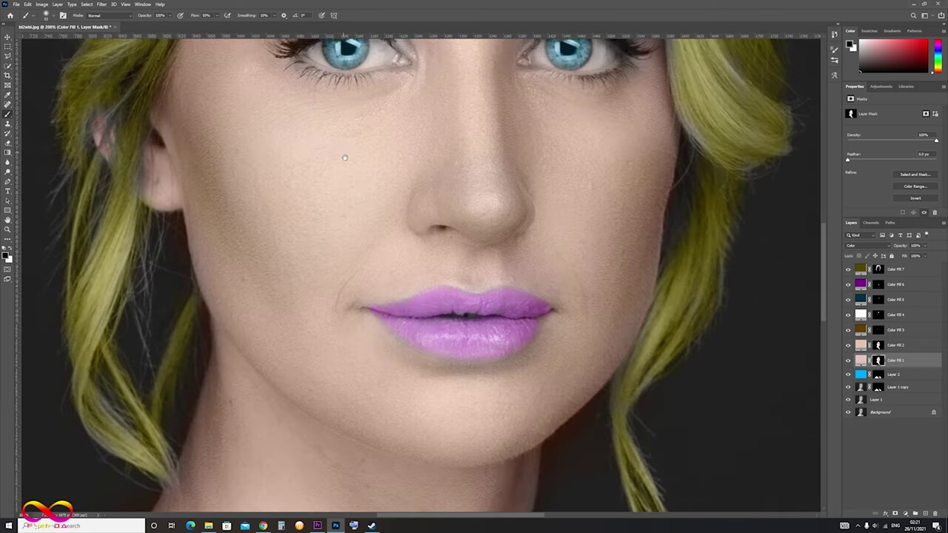
scroll(342, 185, "up", 5)
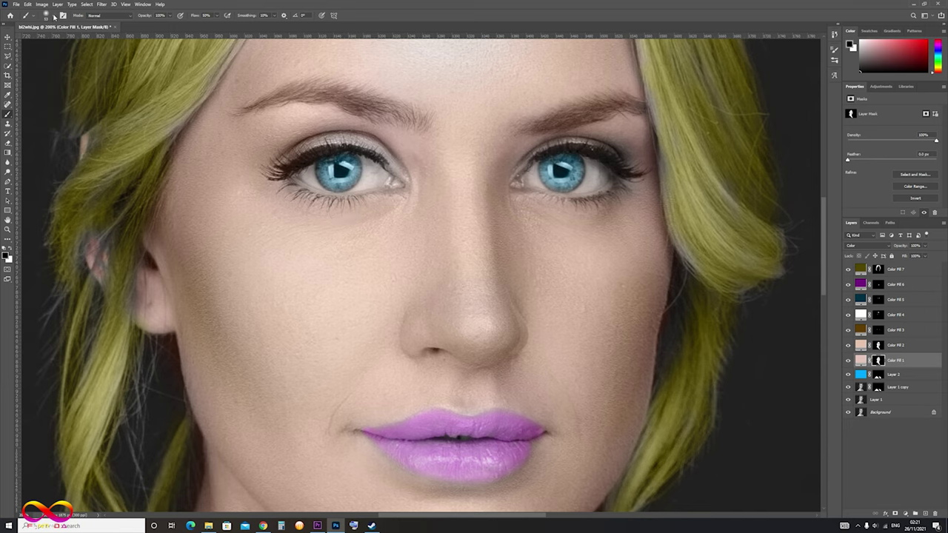
- With a 32 px brush, paint out the Color Fill 1 skin tint at the left eye's outer corner
left_click(54, 15)
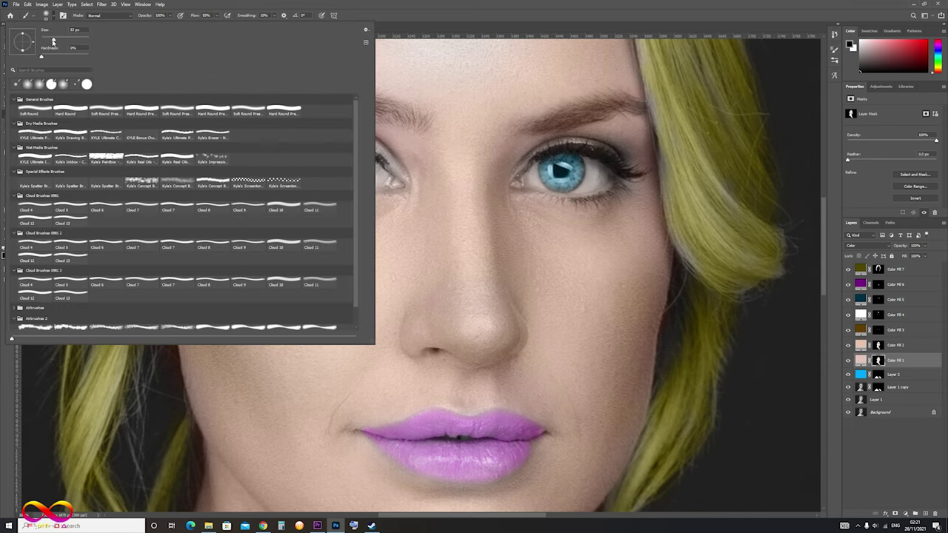
left_click_drag(52, 42, 48, 41)
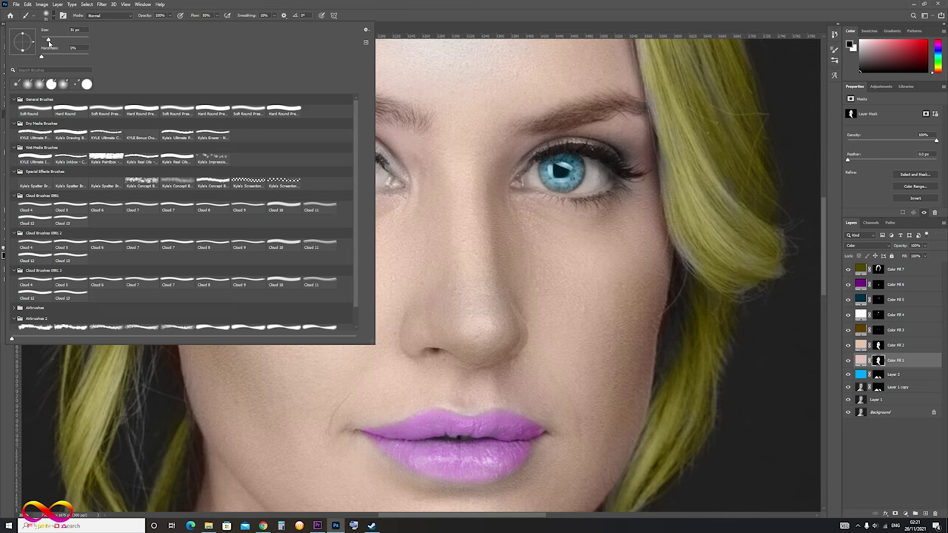
left_click(348, 4)
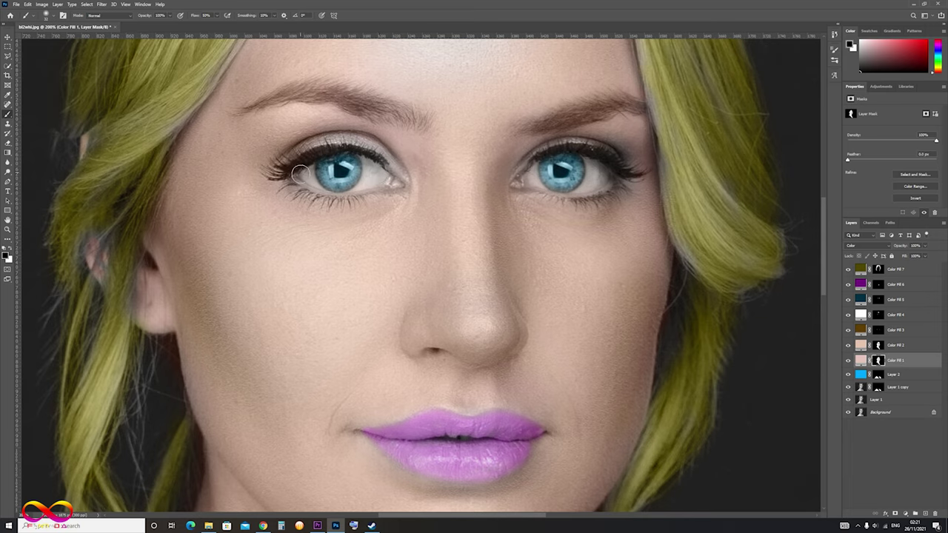
left_click_drag(300, 169, 310, 175)
left_click(879, 345)
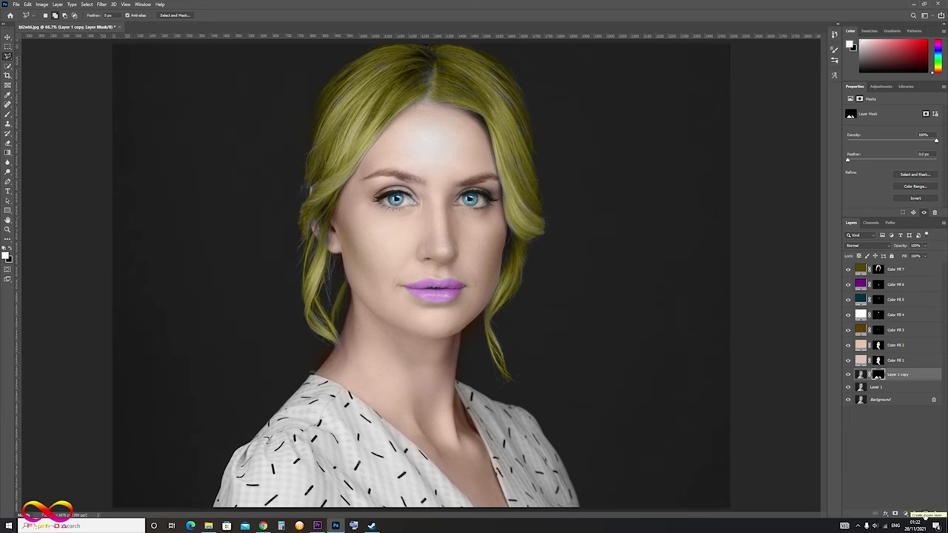
- Add an empty Layer 2 above Layer 1 copy and set the background colour to light blue 00a8ff
left_click(925, 514)
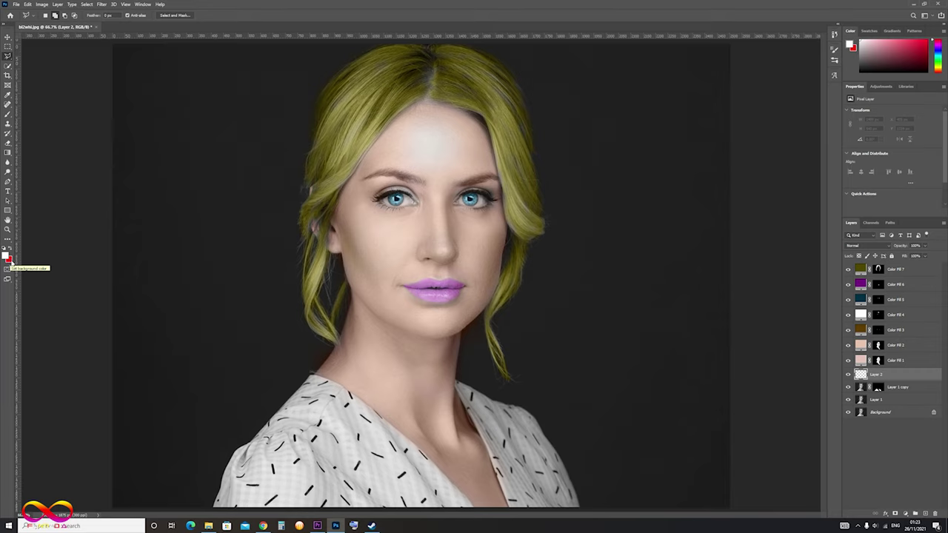
left_click(8, 260)
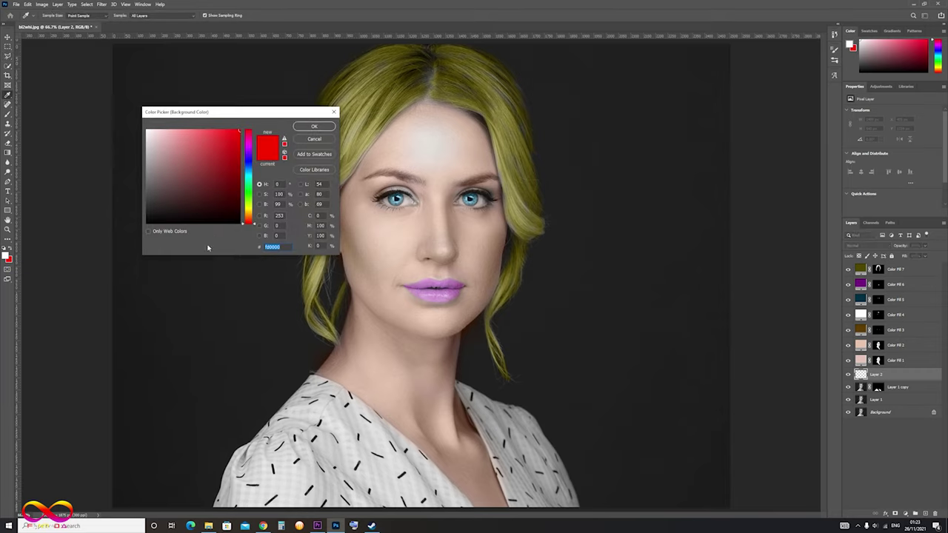
left_click(249, 163)
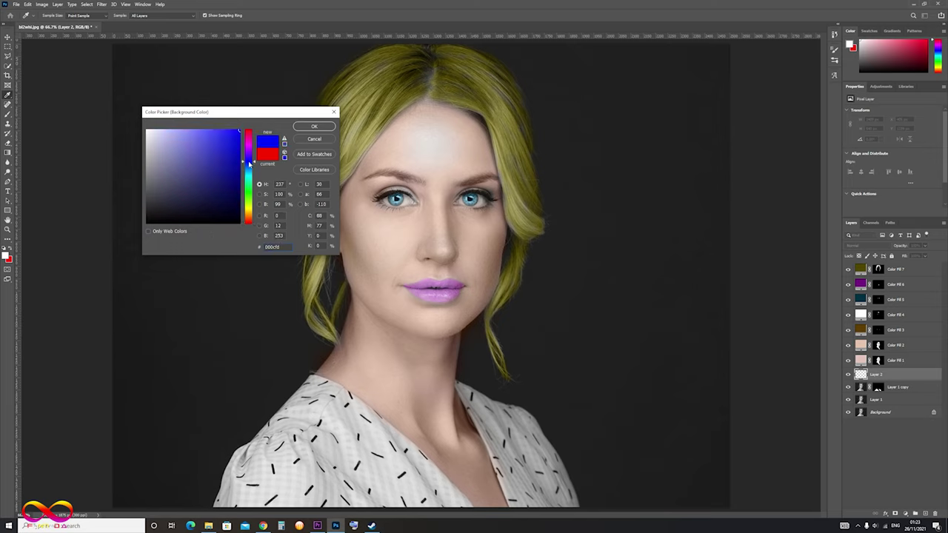
left_click_drag(249, 165, 249, 174)
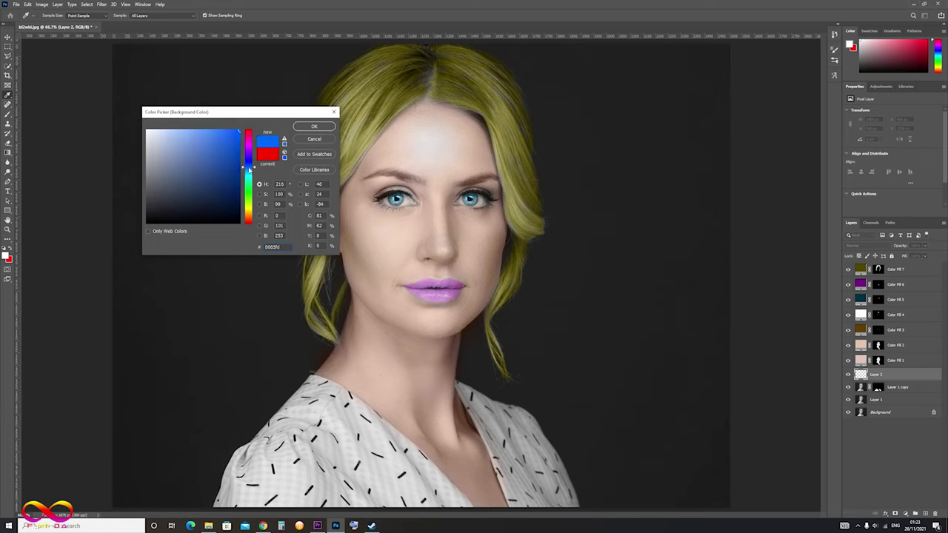
left_click_drag(236, 140, 241, 128)
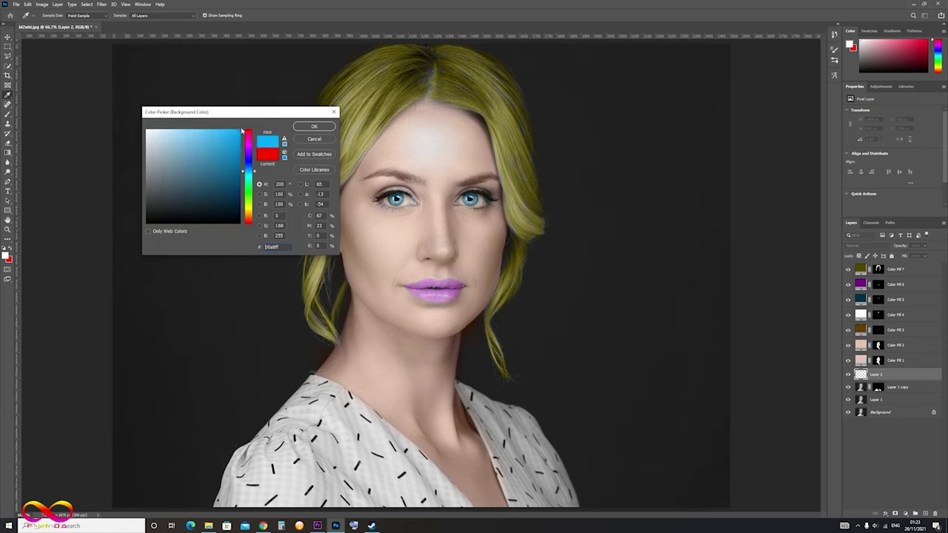
left_click(317, 126)
key("l")
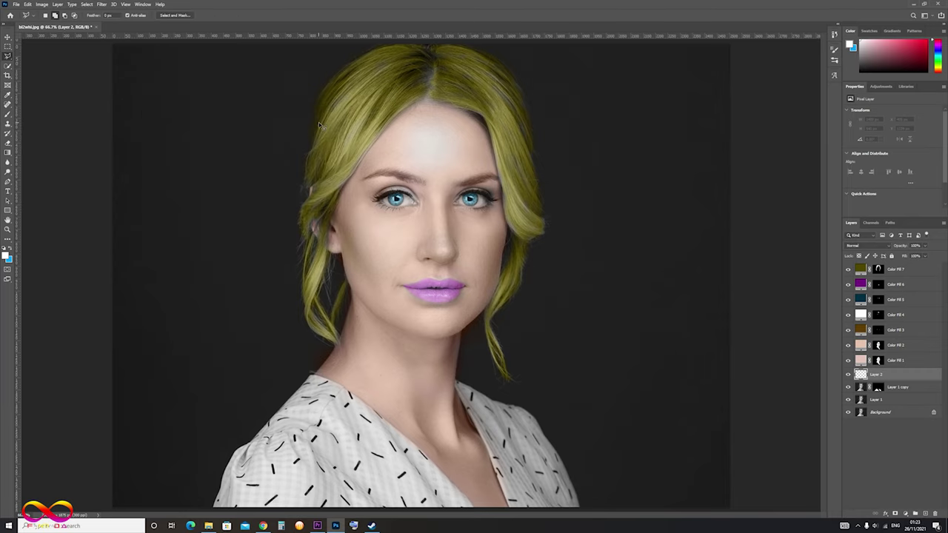
- Fill Layer 2 with the light-blue background colour and hide the skin, highlight, eye, lip and hair fills
key("ctrl+BackSpace")
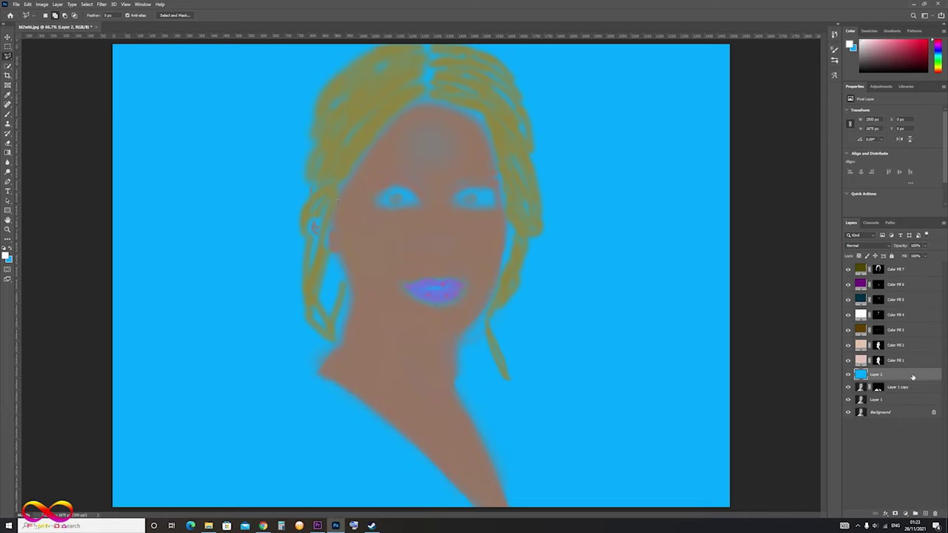
left_click(849, 360)
left_click(848, 345)
left_click(849, 315)
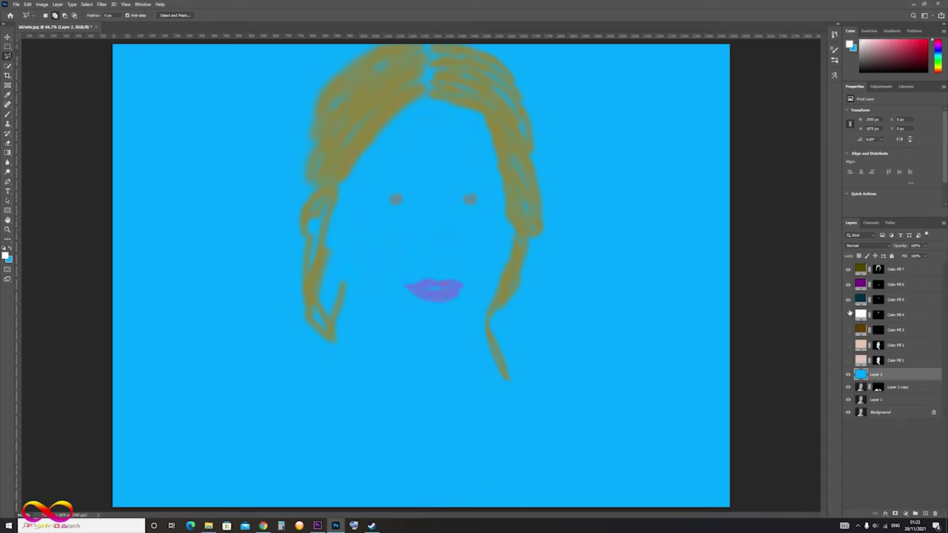
left_click(849, 299)
left_click(849, 284)
left_click(849, 269)
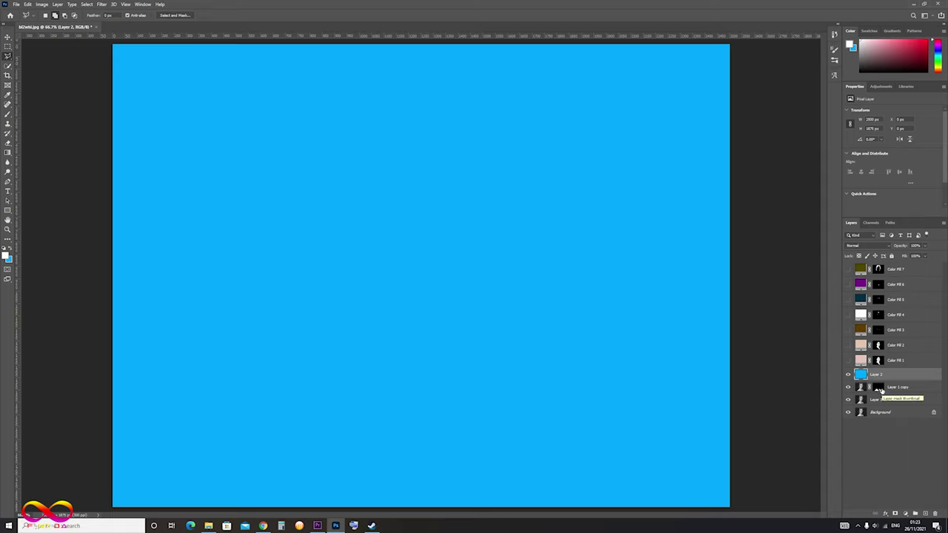
- Load the Layer 1 copy blouse mask as a selection, make Layer 2 active, and show its blend modes
left_click(879, 388)
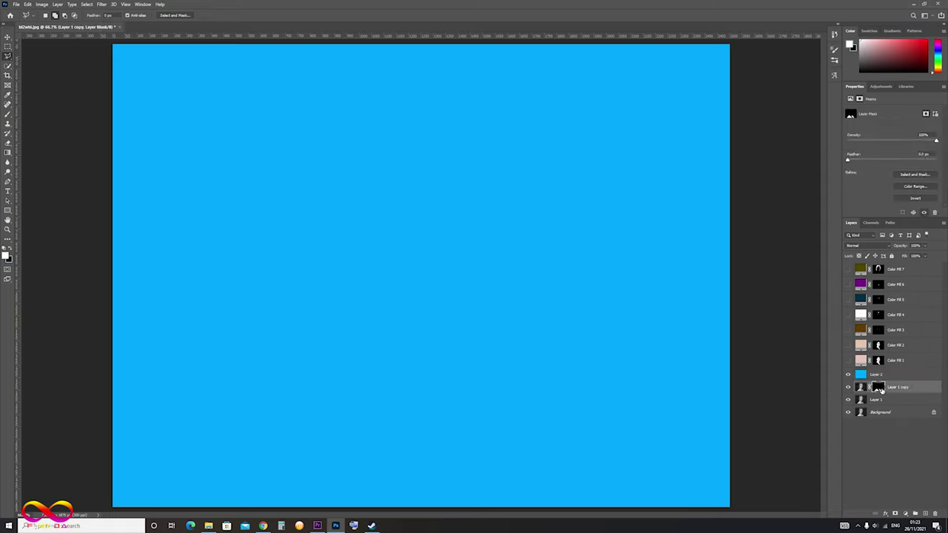
left_click(879, 390, "ctrl")
left_click(867, 375)
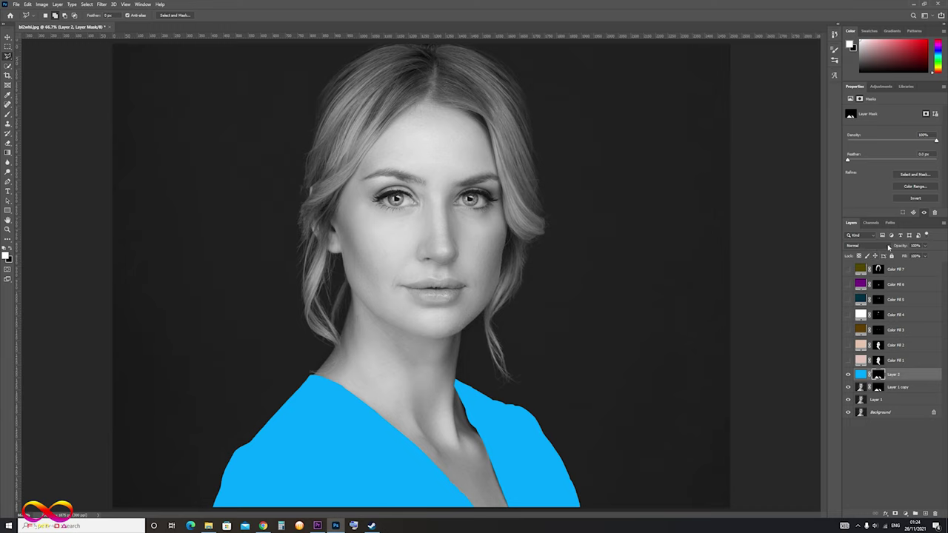
left_click(889, 246)
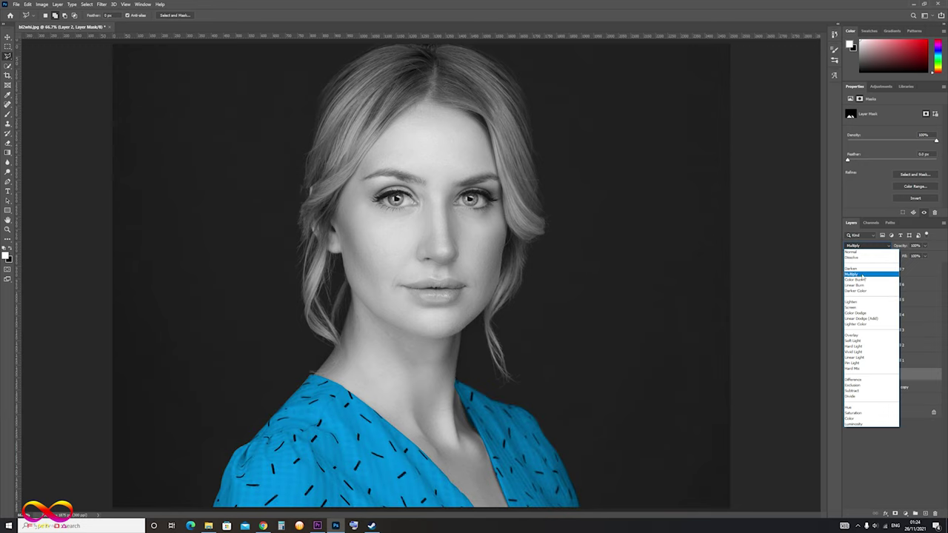
- Keep Layer 2 in Multiply and turn the hair, lip, eye, highlight and skin fills on to compare
left_click(862, 275)
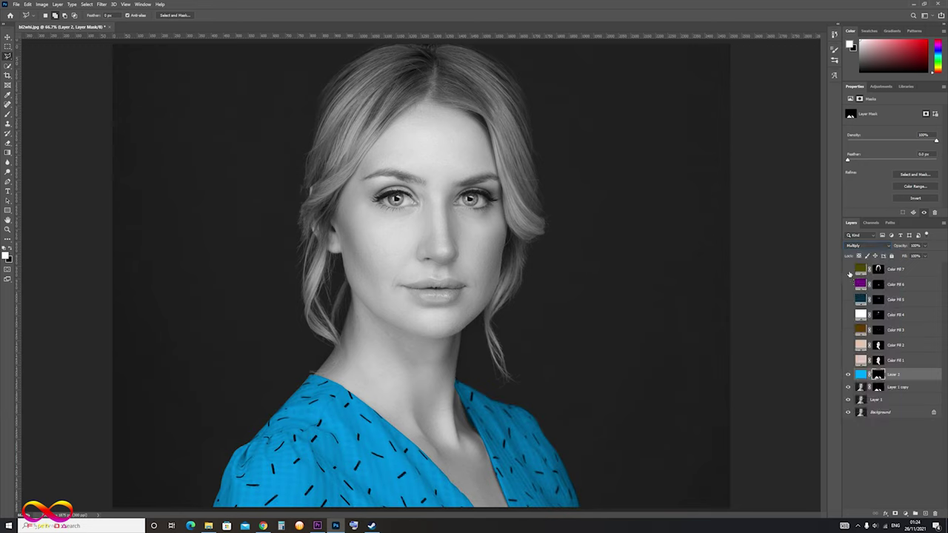
left_click(849, 269)
left_click(848, 284)
left_click(849, 315)
left_click(848, 346)
- Hide the hair, lip, eye, highlight and skin fills and the blue blouse layer again
left_click(848, 269)
left_click(848, 284)
left_click(848, 299)
left_click(848, 329)
left_click(848, 360)
left_click(848, 375)
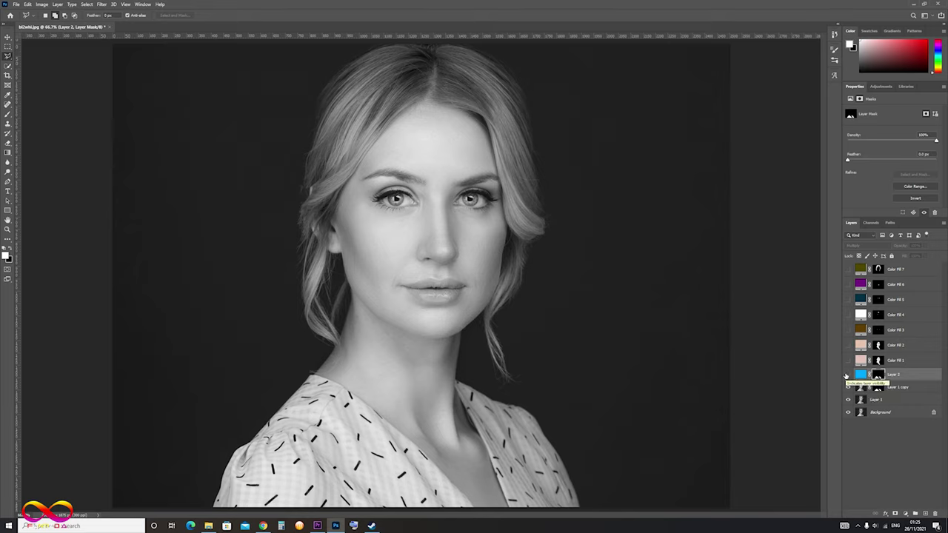
- Turn the blue blouse layer and the skin, highlight, eye, lip and hair fills back on
left_click(849, 375)
left_click(848, 360)
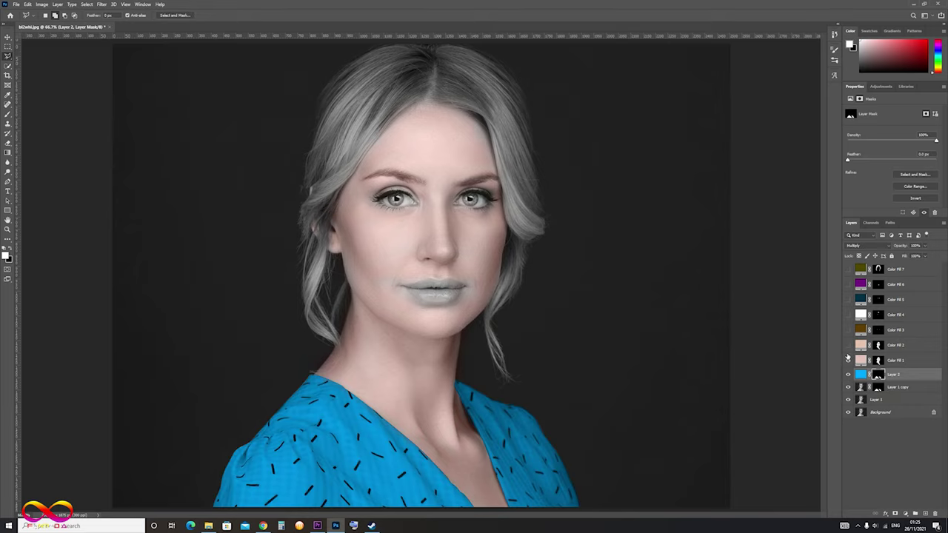
left_click(848, 330)
left_click(848, 315)
left_click(848, 285)
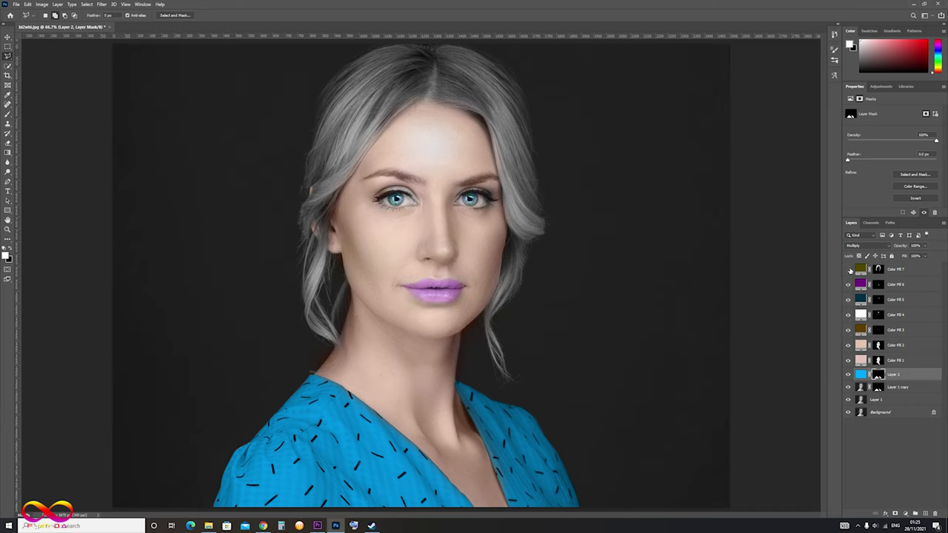